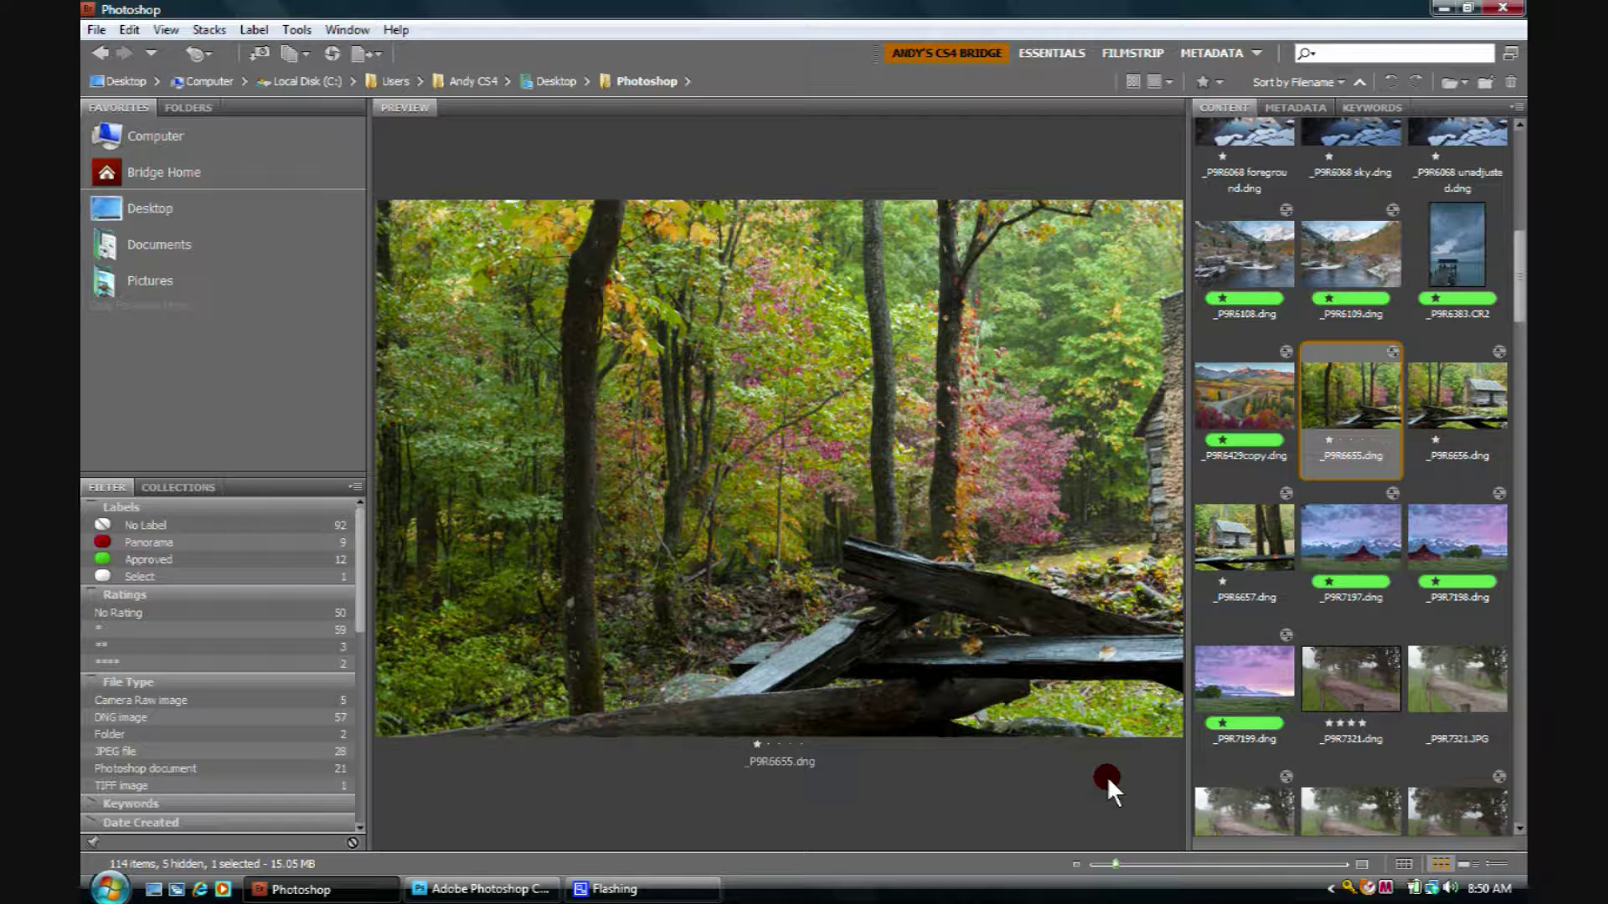
Step: Add _P9R6656.dng and _P9R6657.dng to the selected _P9R6655.dng so all three cabin photos are selected together
mouse_move(1410, 400)
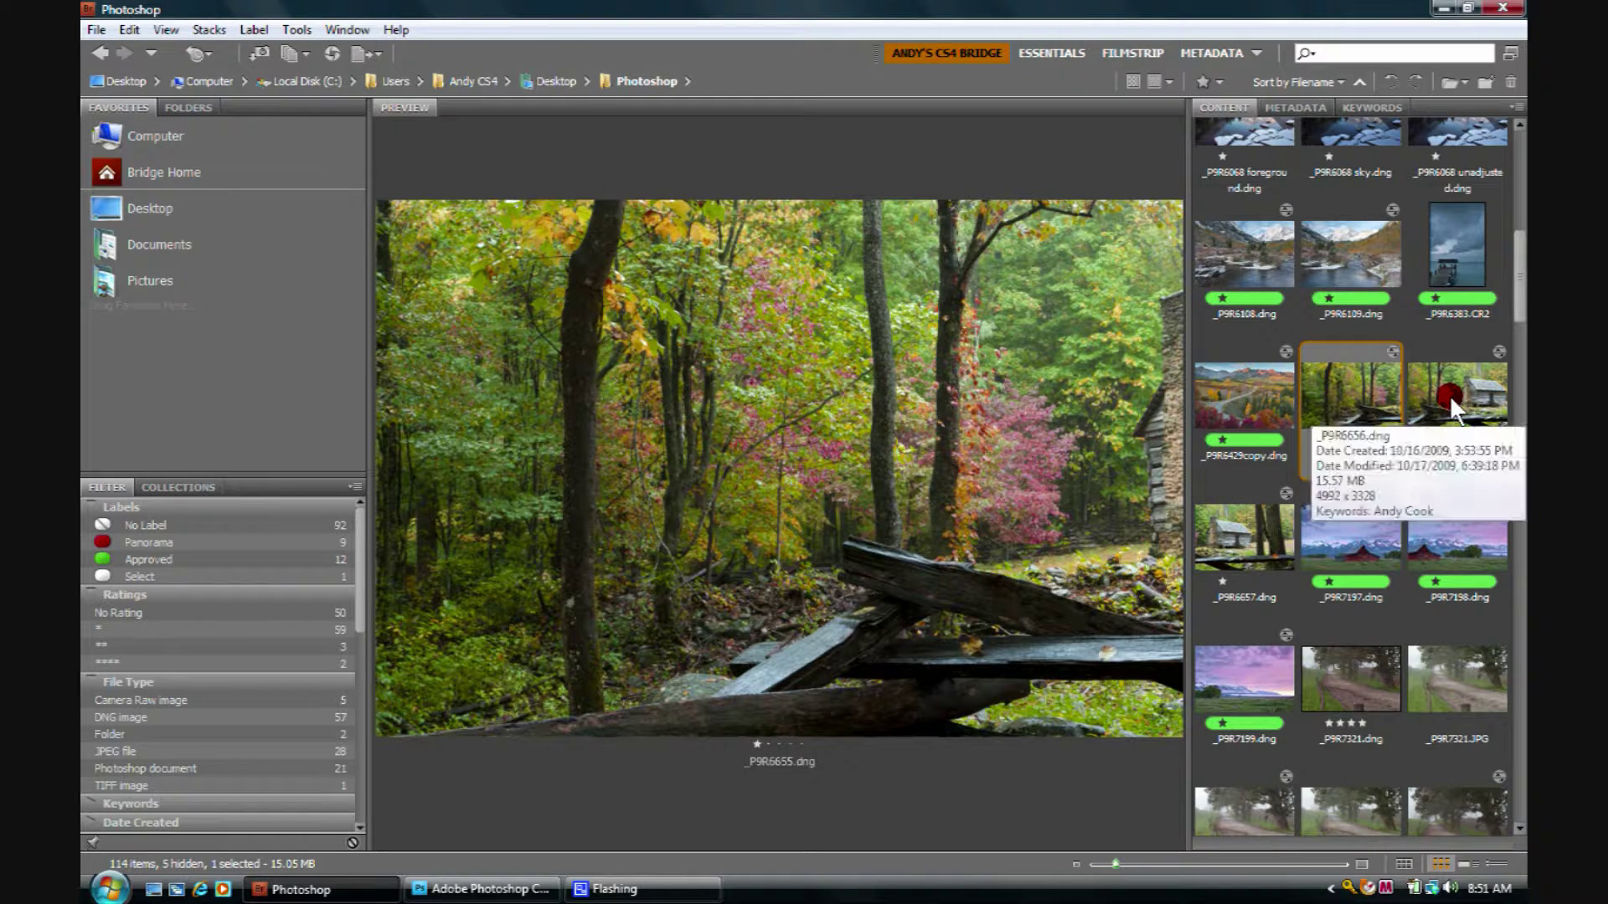
ctrl+click(1446, 395)
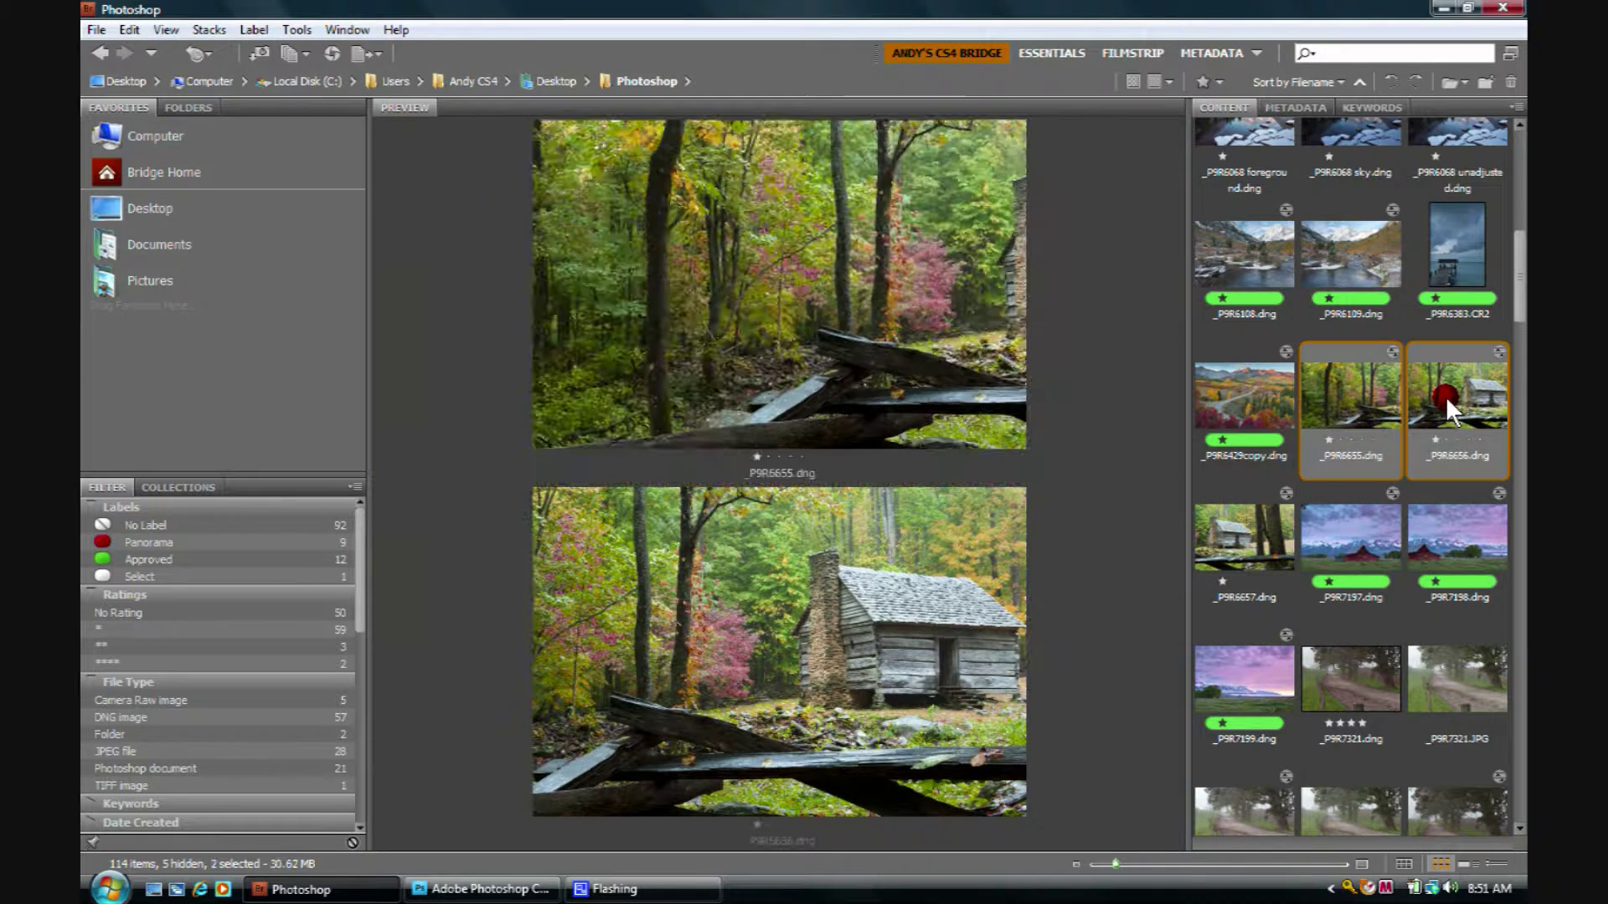
ctrl+click(1244, 525)
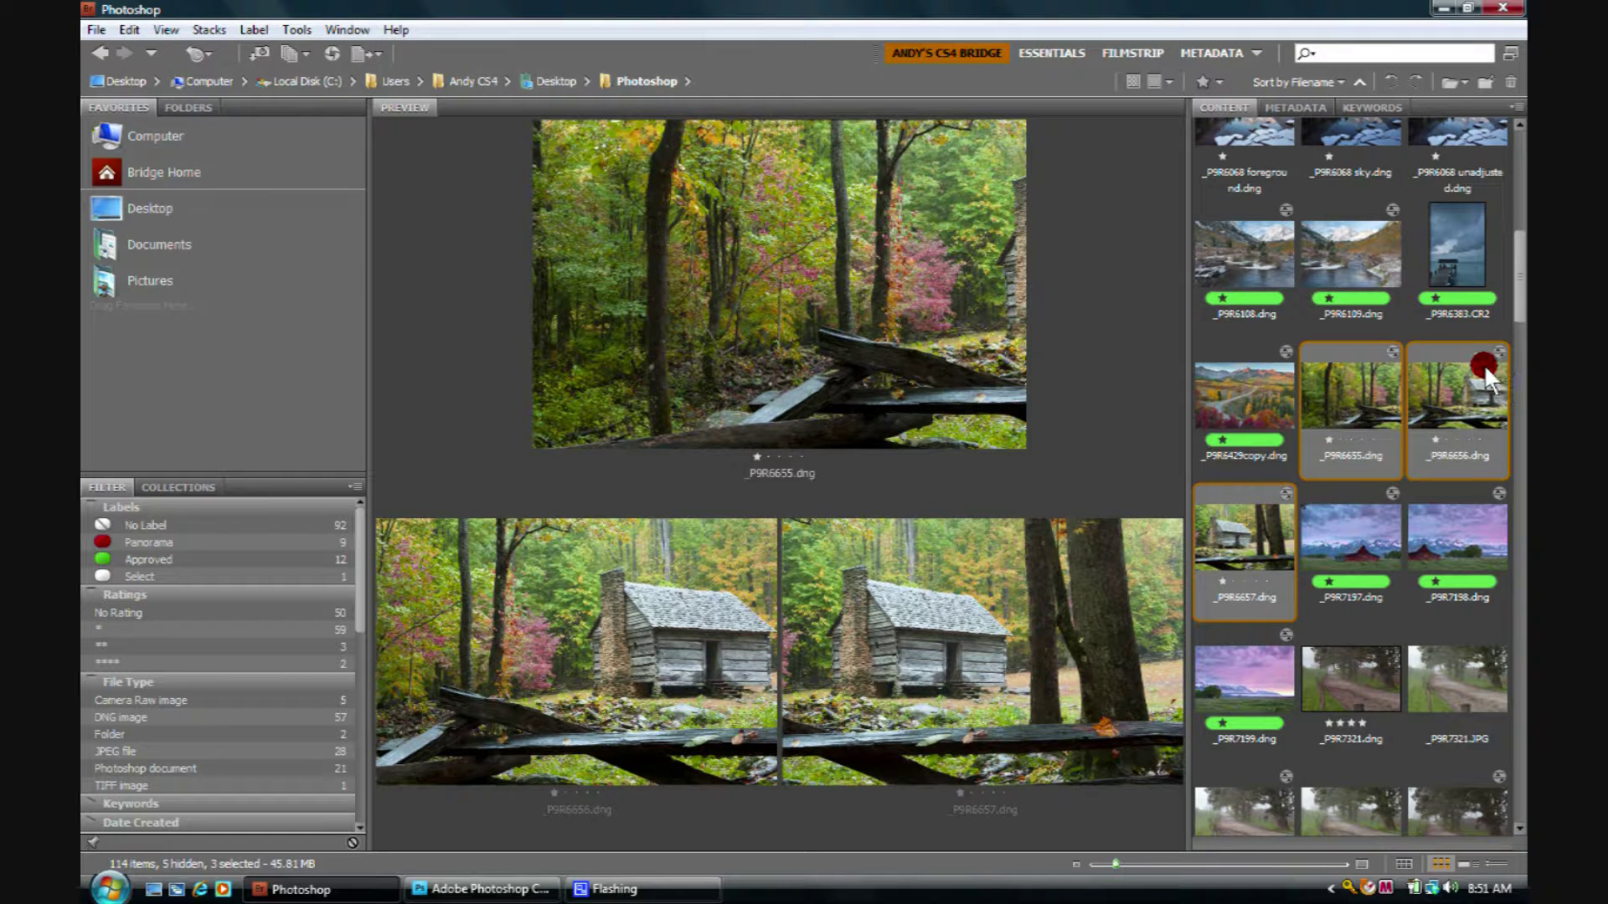
mouse_move(1484, 364)
Step: Merge the three selected photos into a panorama with Photoshop's Photomerge, using the Cylindrical layout
click(295, 30)
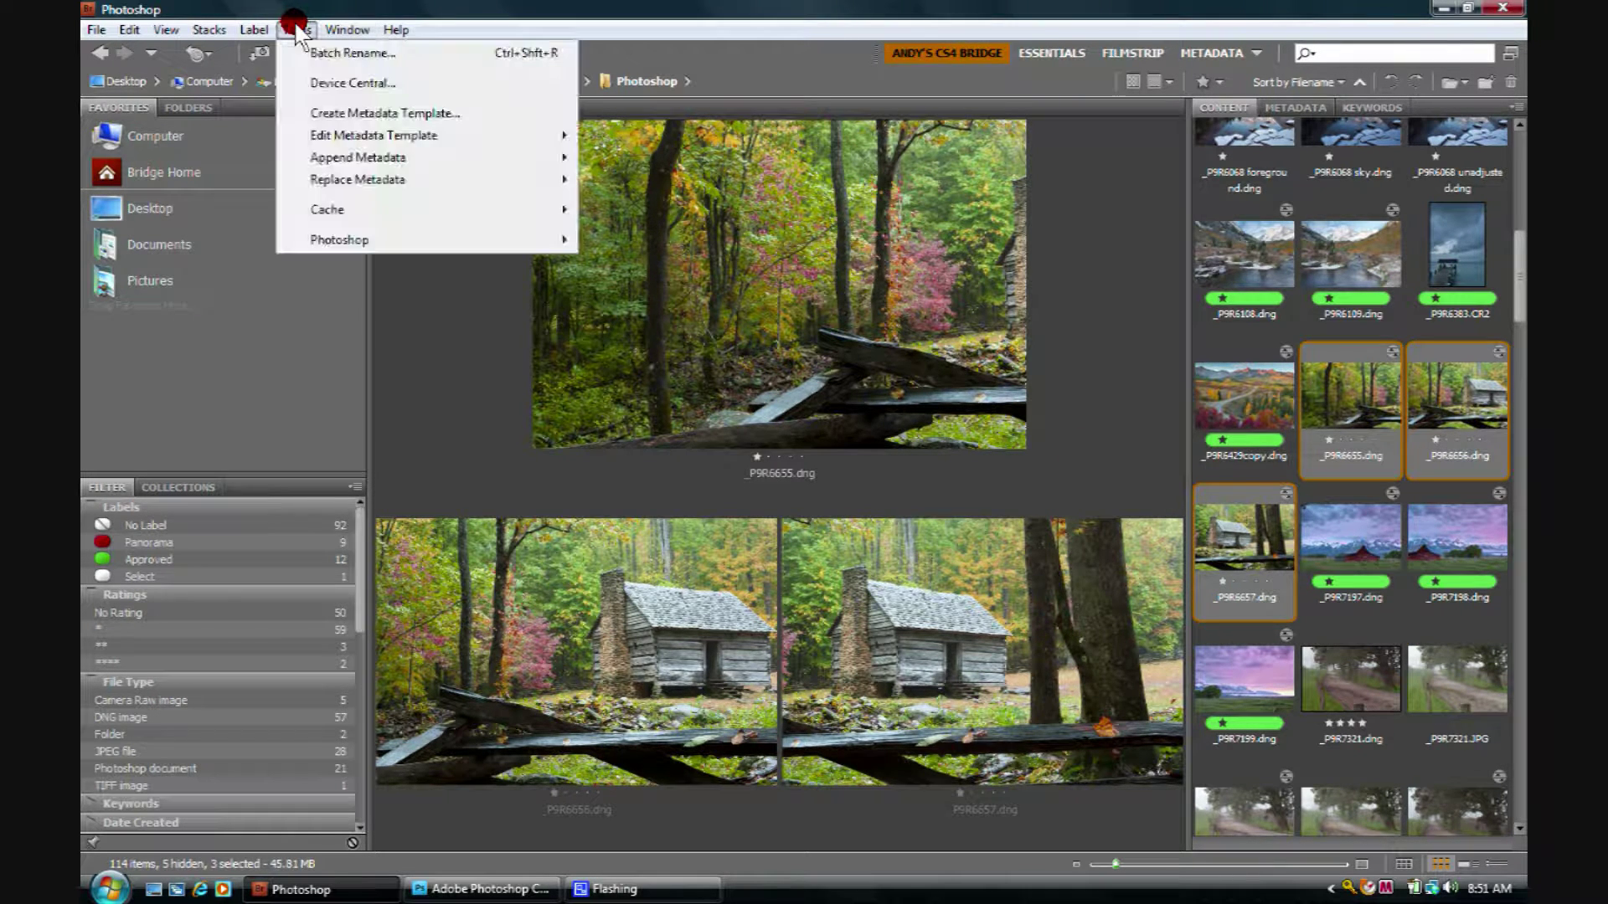
mouse_move(383, 244)
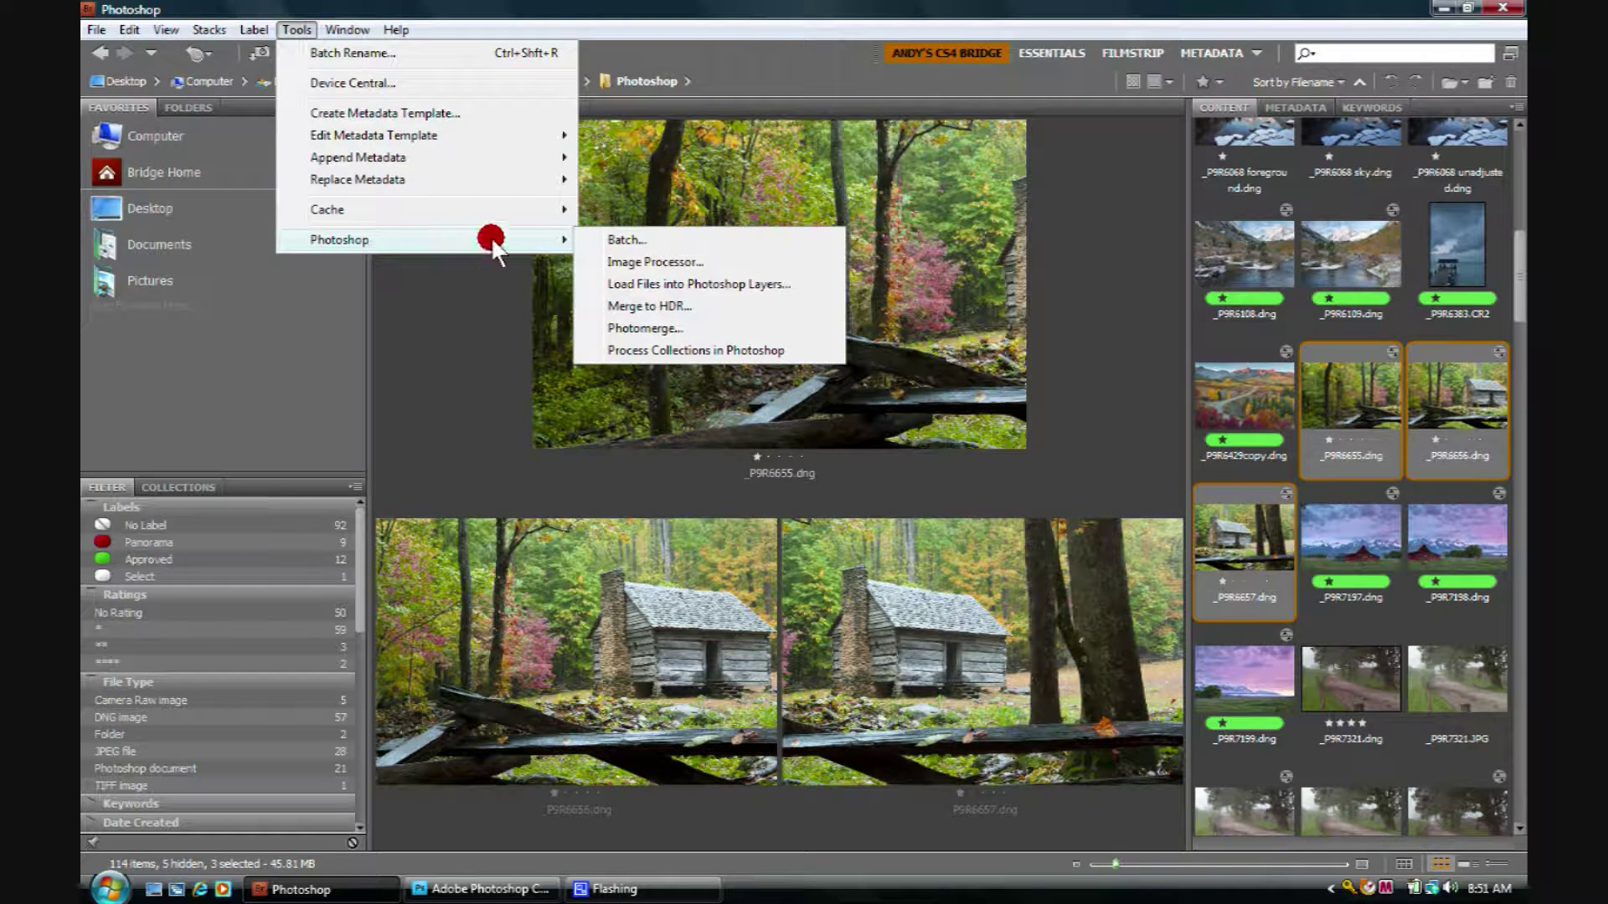
click(659, 331)
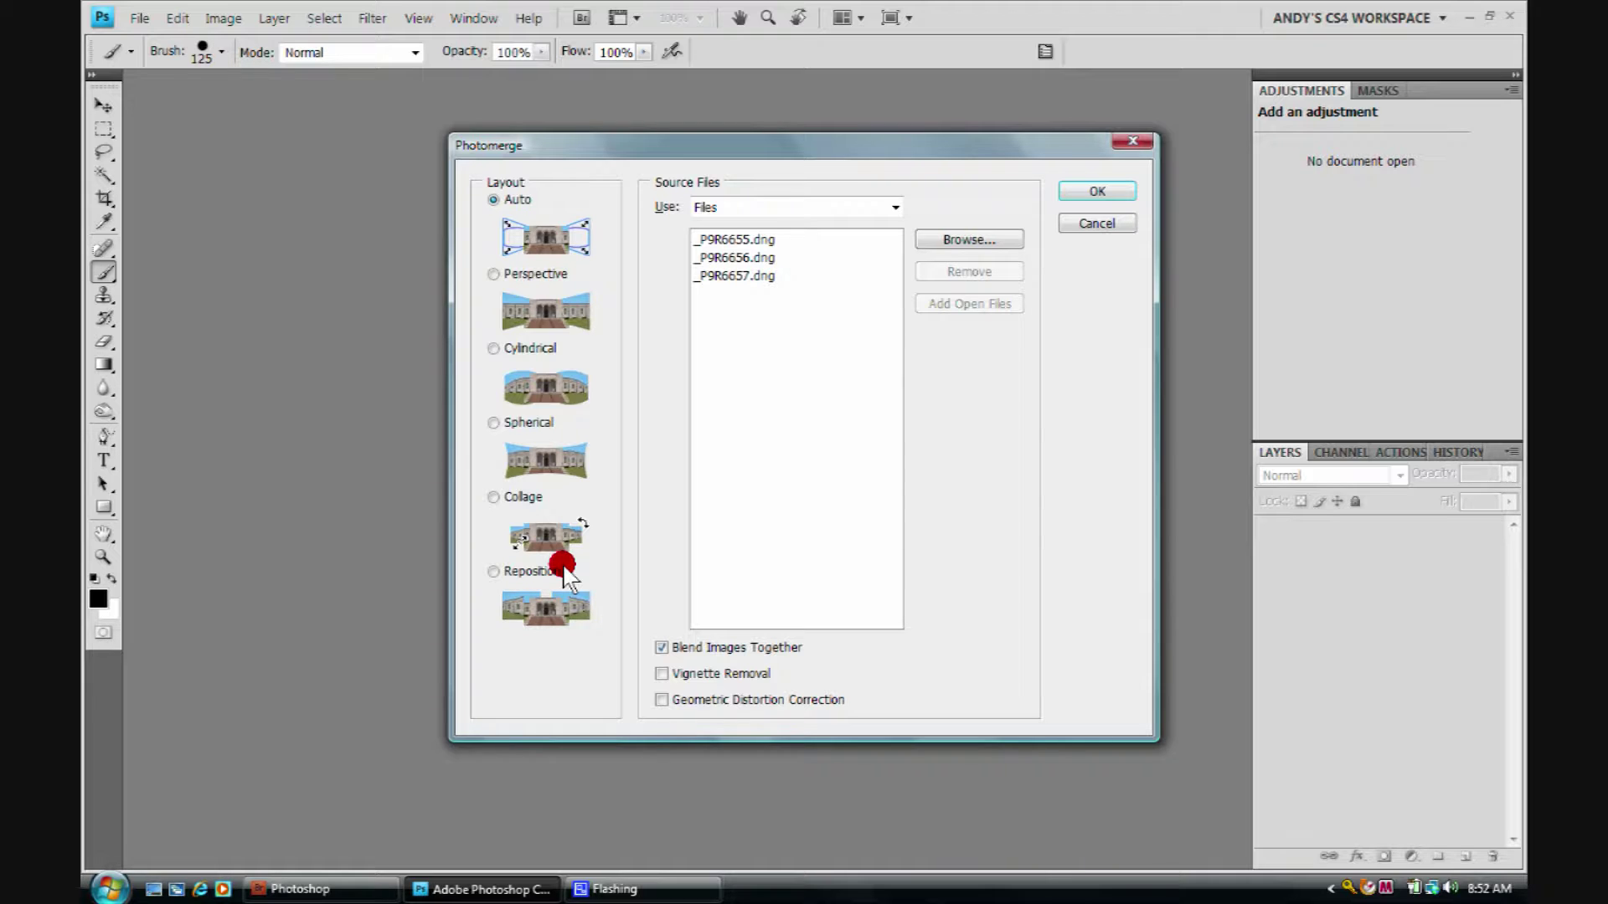
click(492, 349)
click(1087, 194)
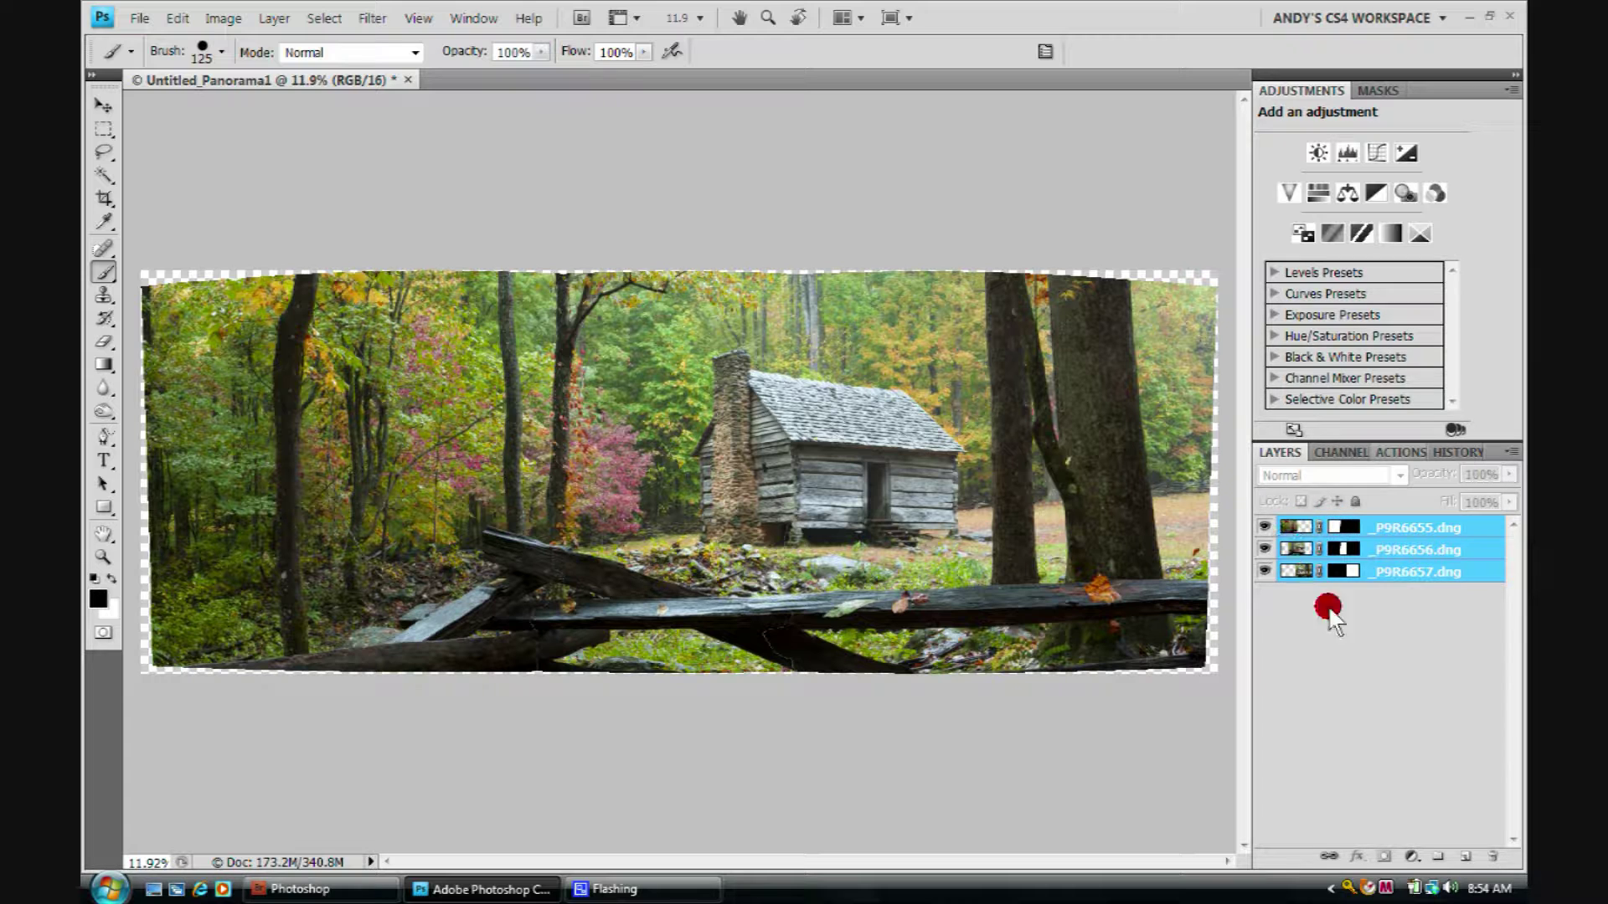
Step: Set the layer thumbnails to Large and hide and reshow each of the three layers to check its part of the panorama
right_click(1339, 656)
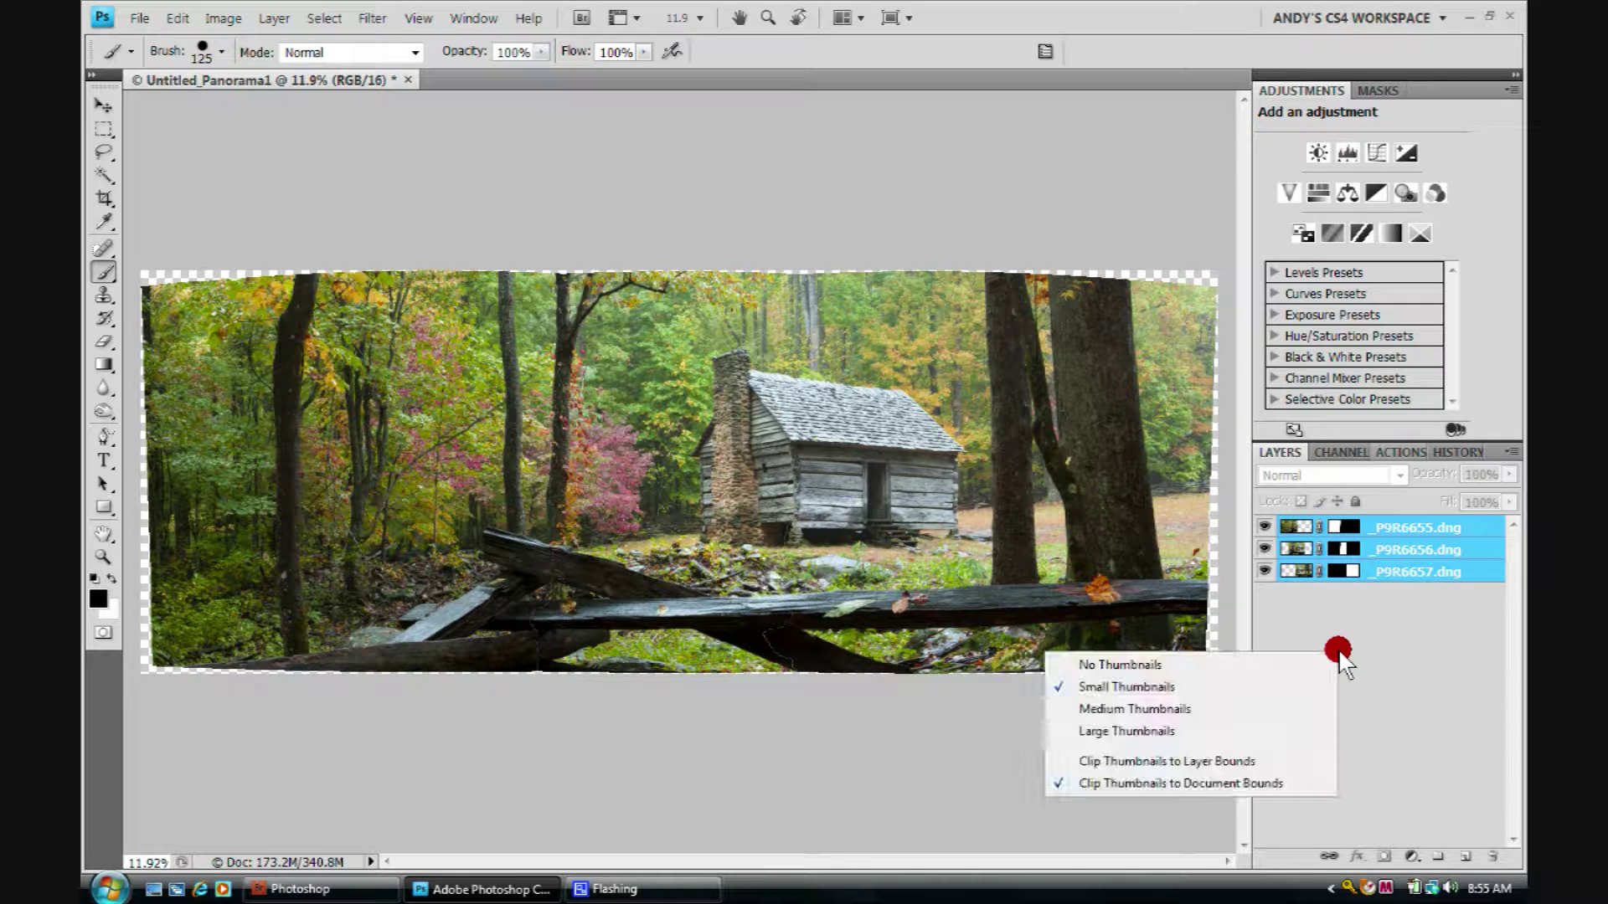
click(1163, 734)
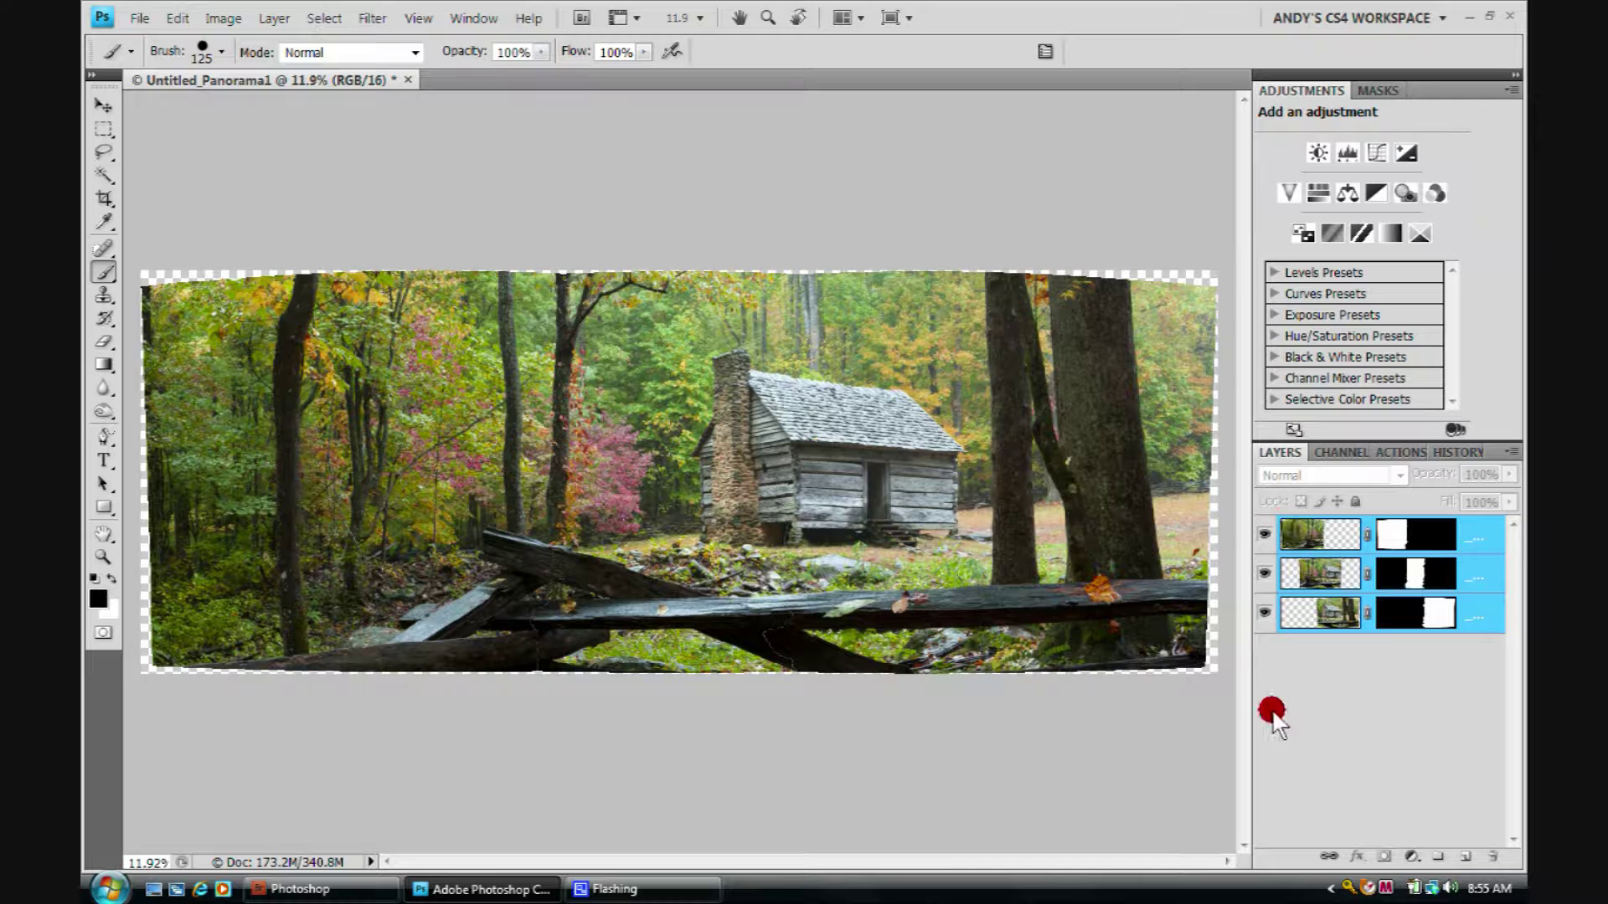
click(1264, 529)
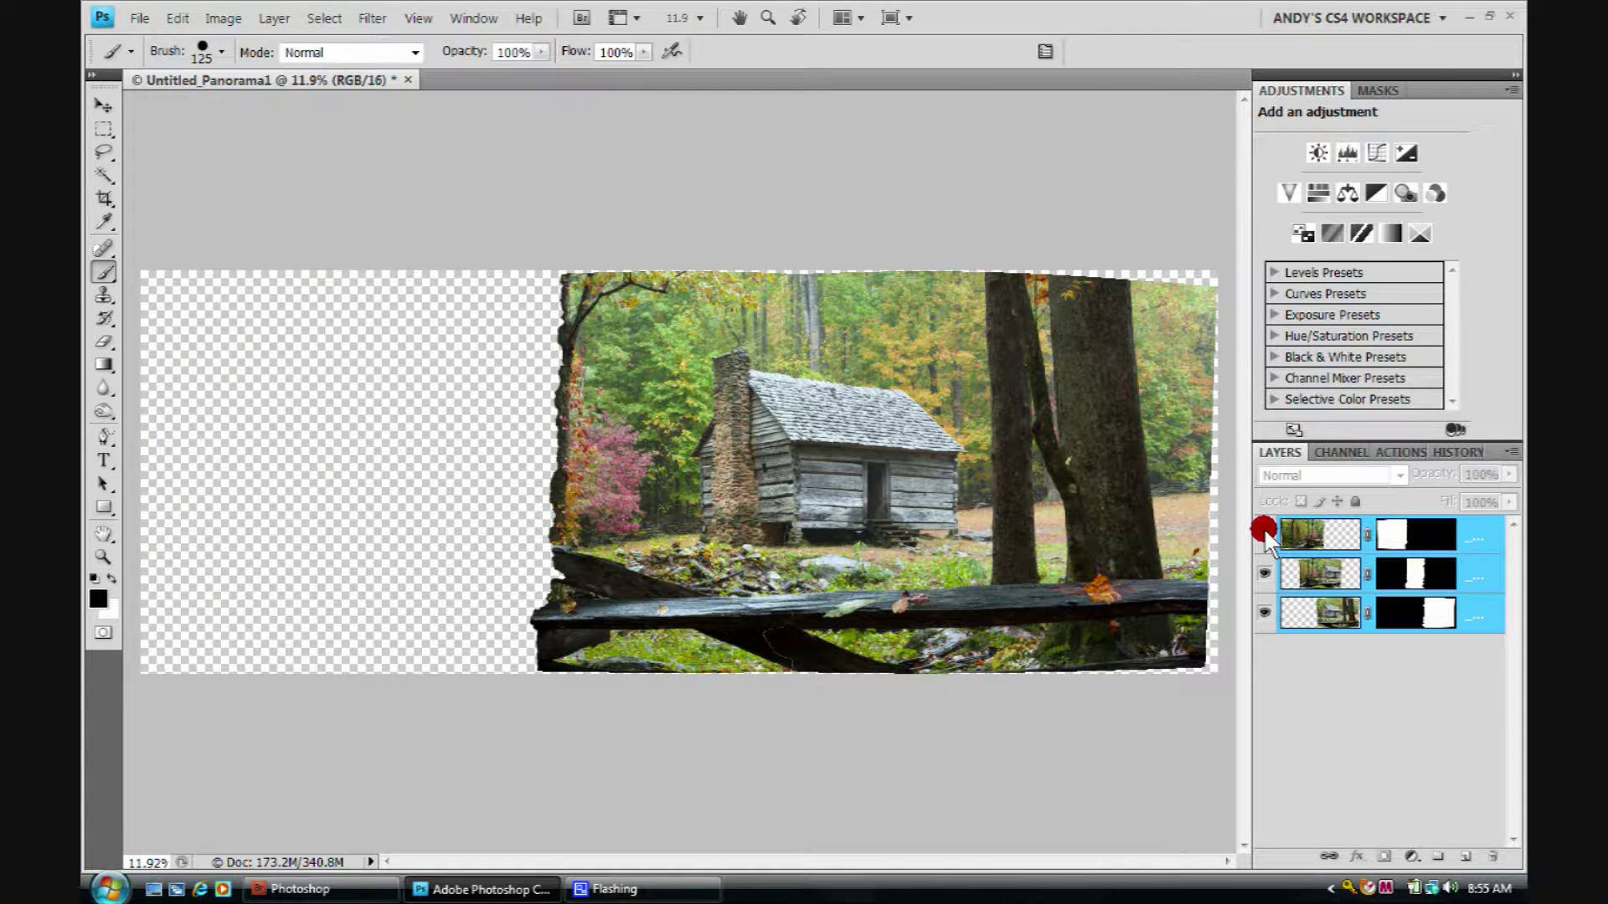
click(1264, 528)
click(1261, 572)
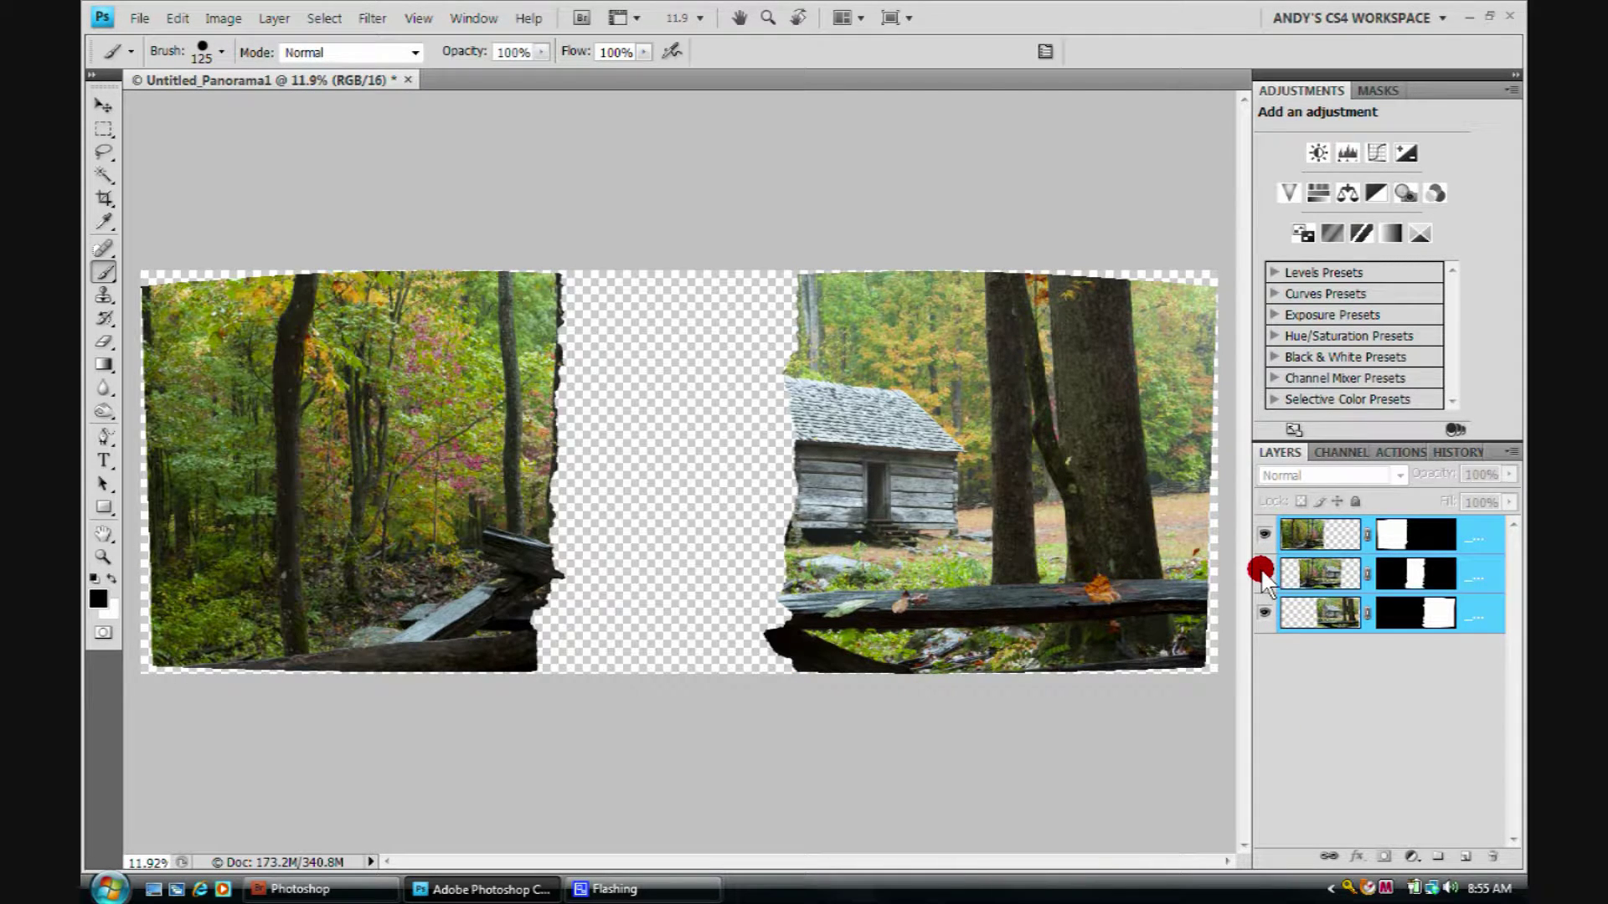
click(1262, 572)
click(1263, 614)
click(1263, 614)
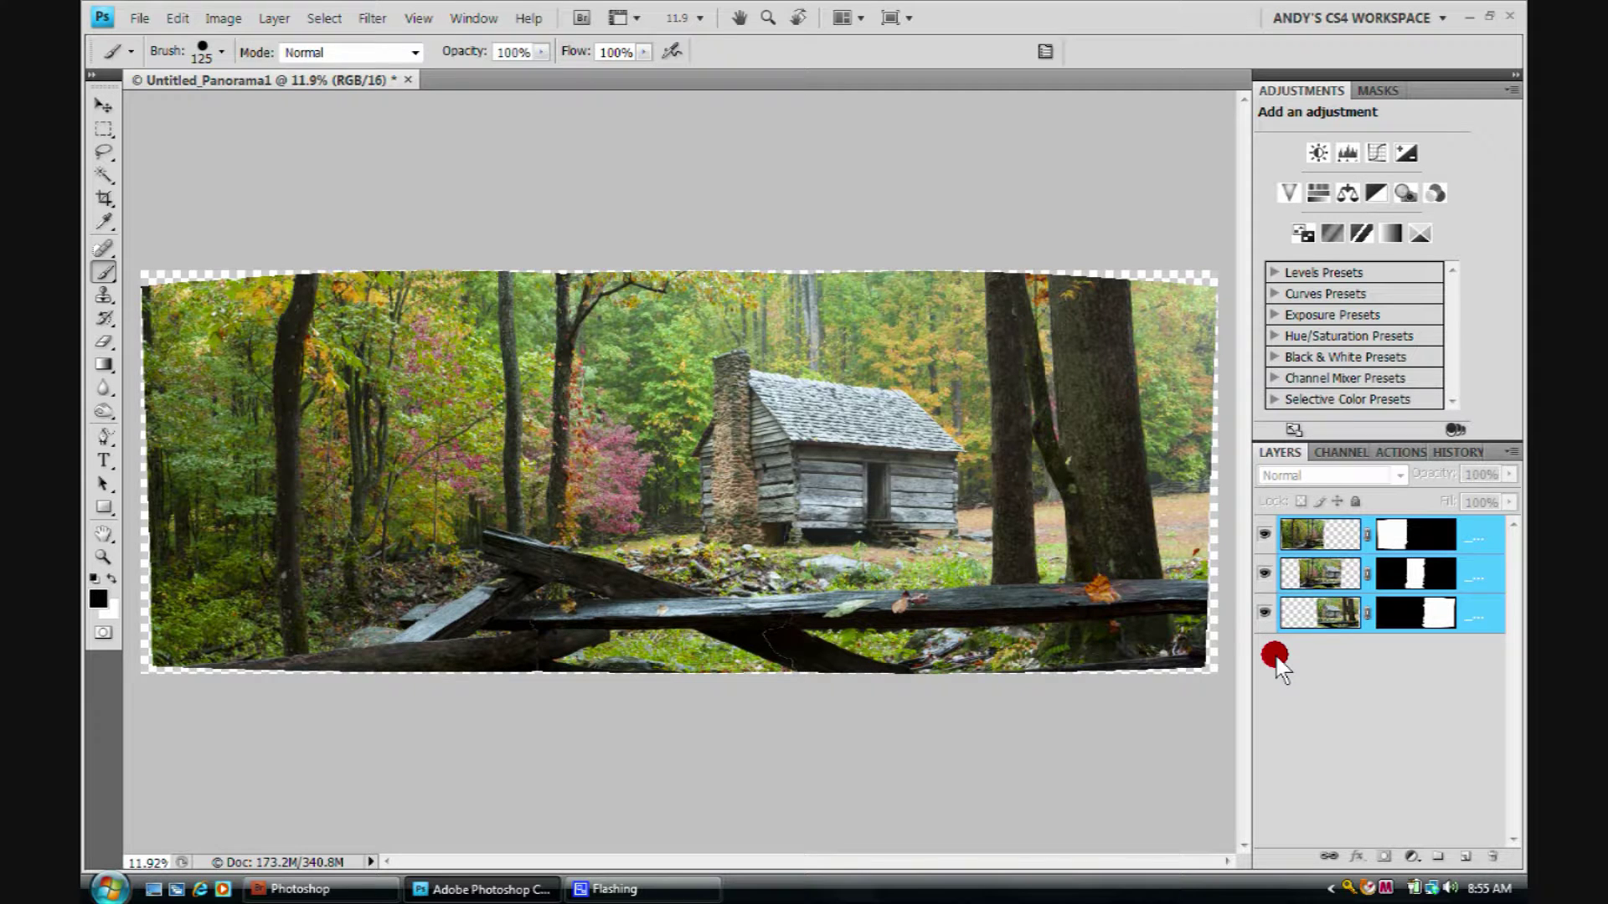
Step: View the panorama at actual pixels and toggle the middle layer's visibility to examine the left seam along the upper edge
key(z)
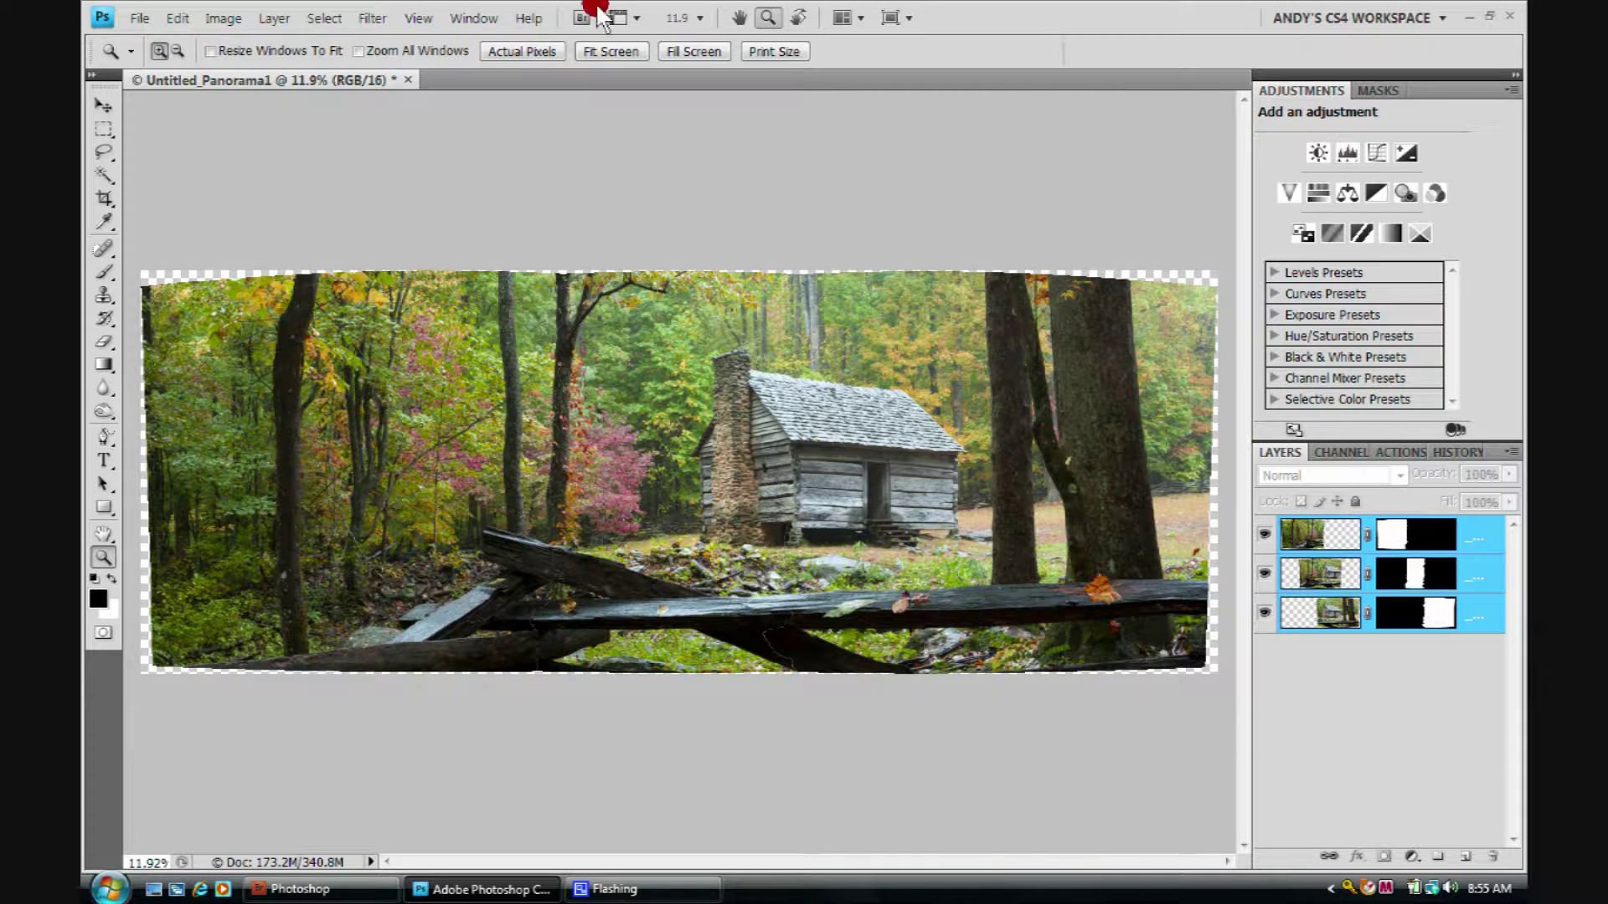
click(501, 49)
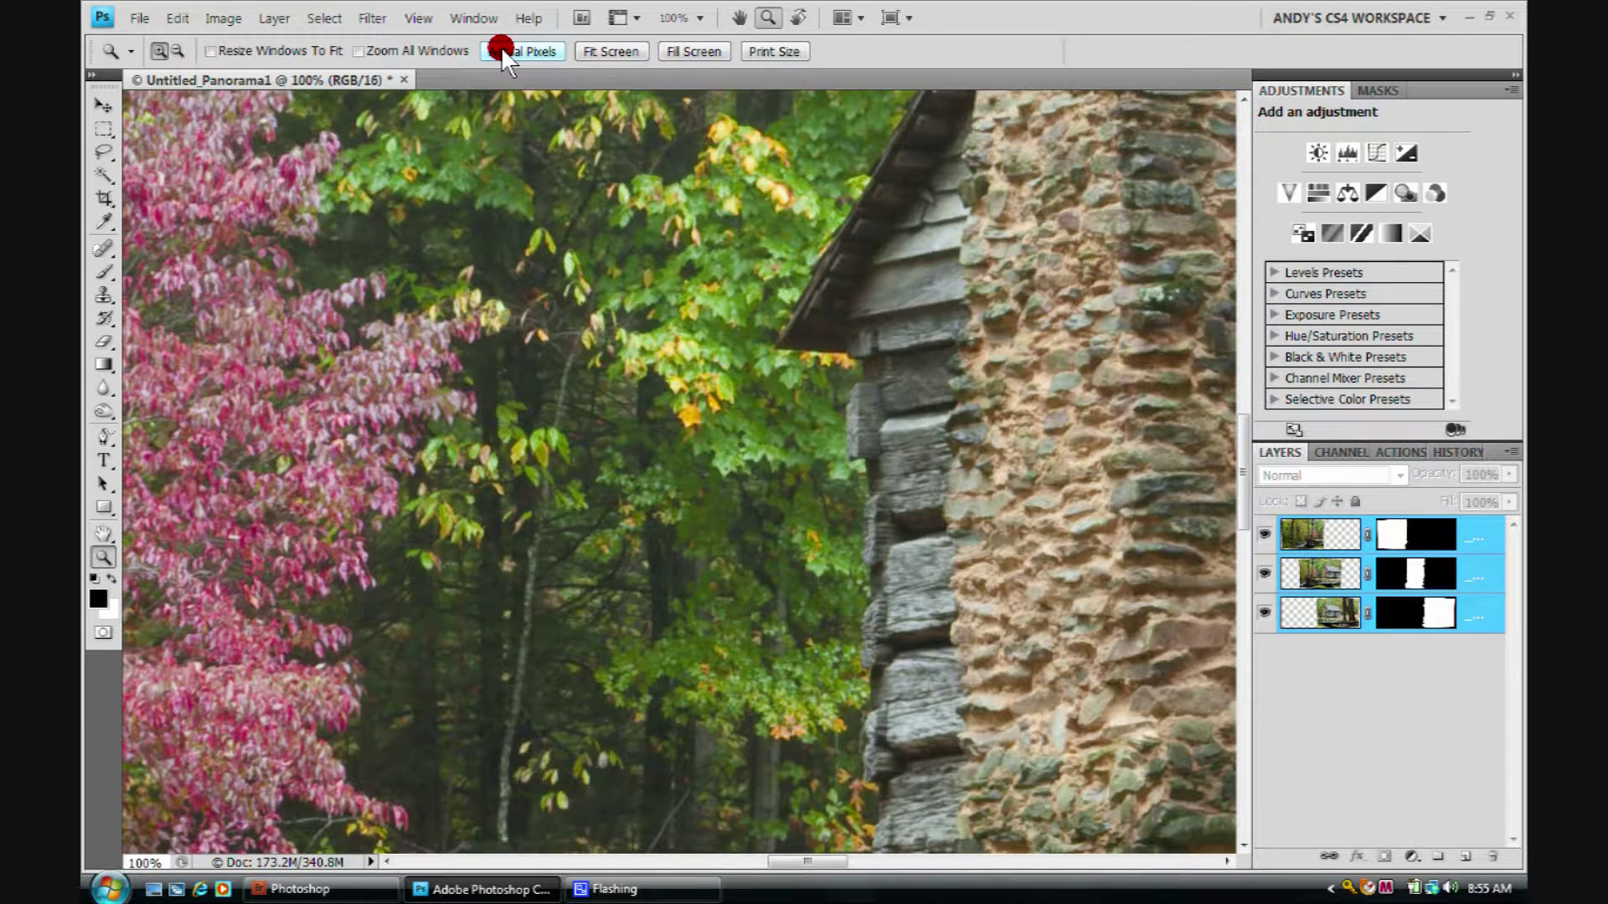
click(1262, 573)
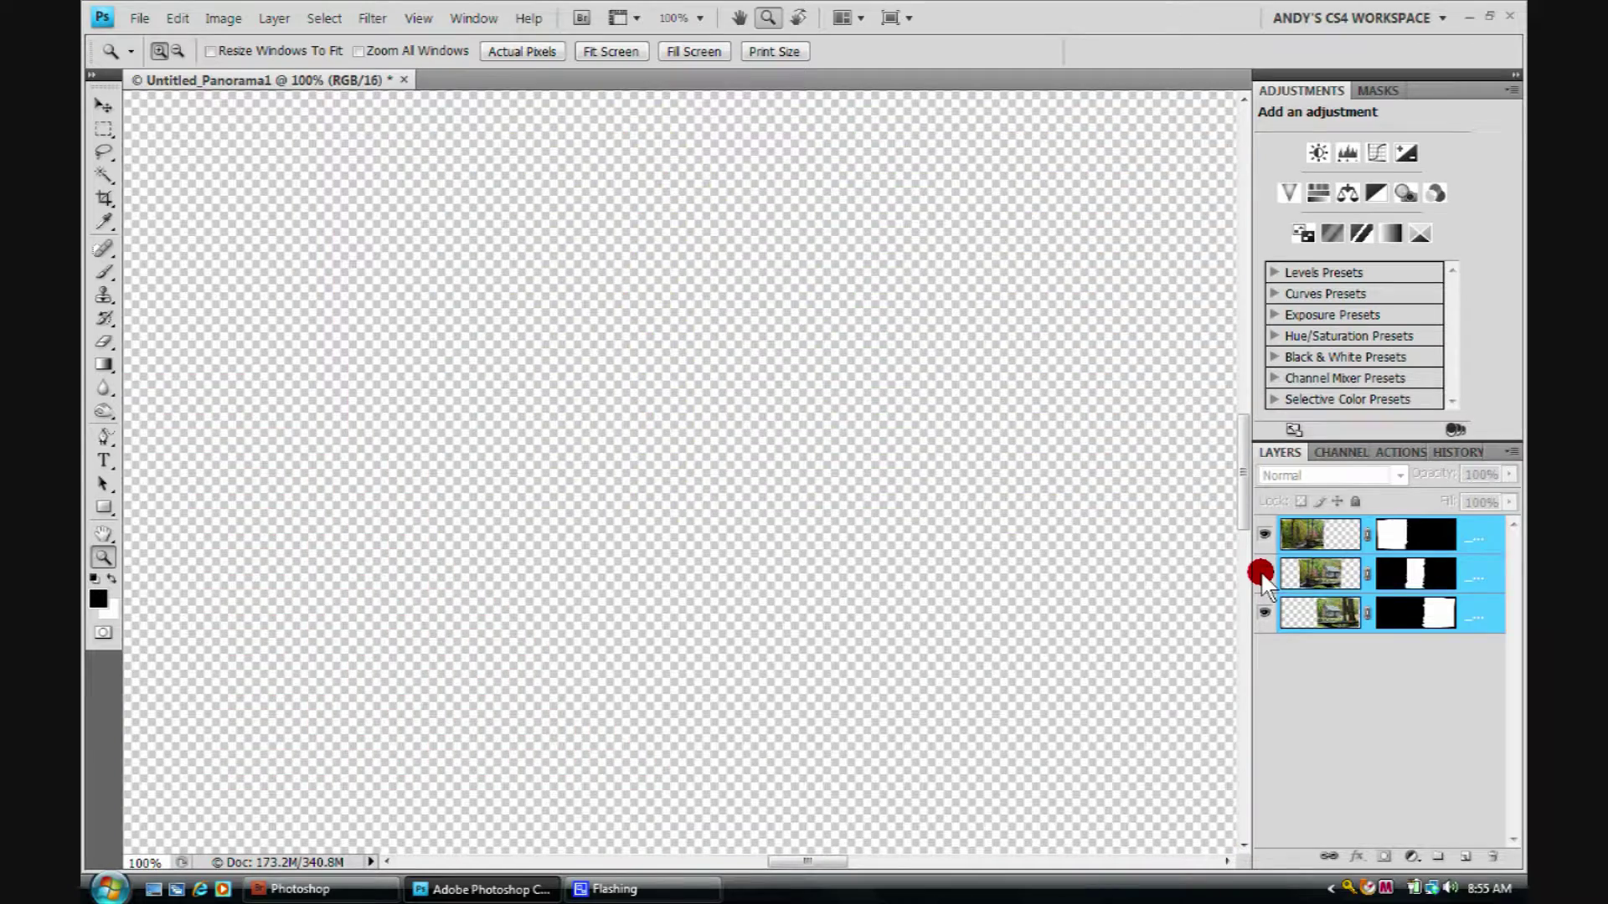
drag(230, 211, 549, 413)
drag(414, 244, 592, 330)
click(1264, 574)
click(1264, 575)
click(1265, 575)
click(1265, 574)
click(1265, 575)
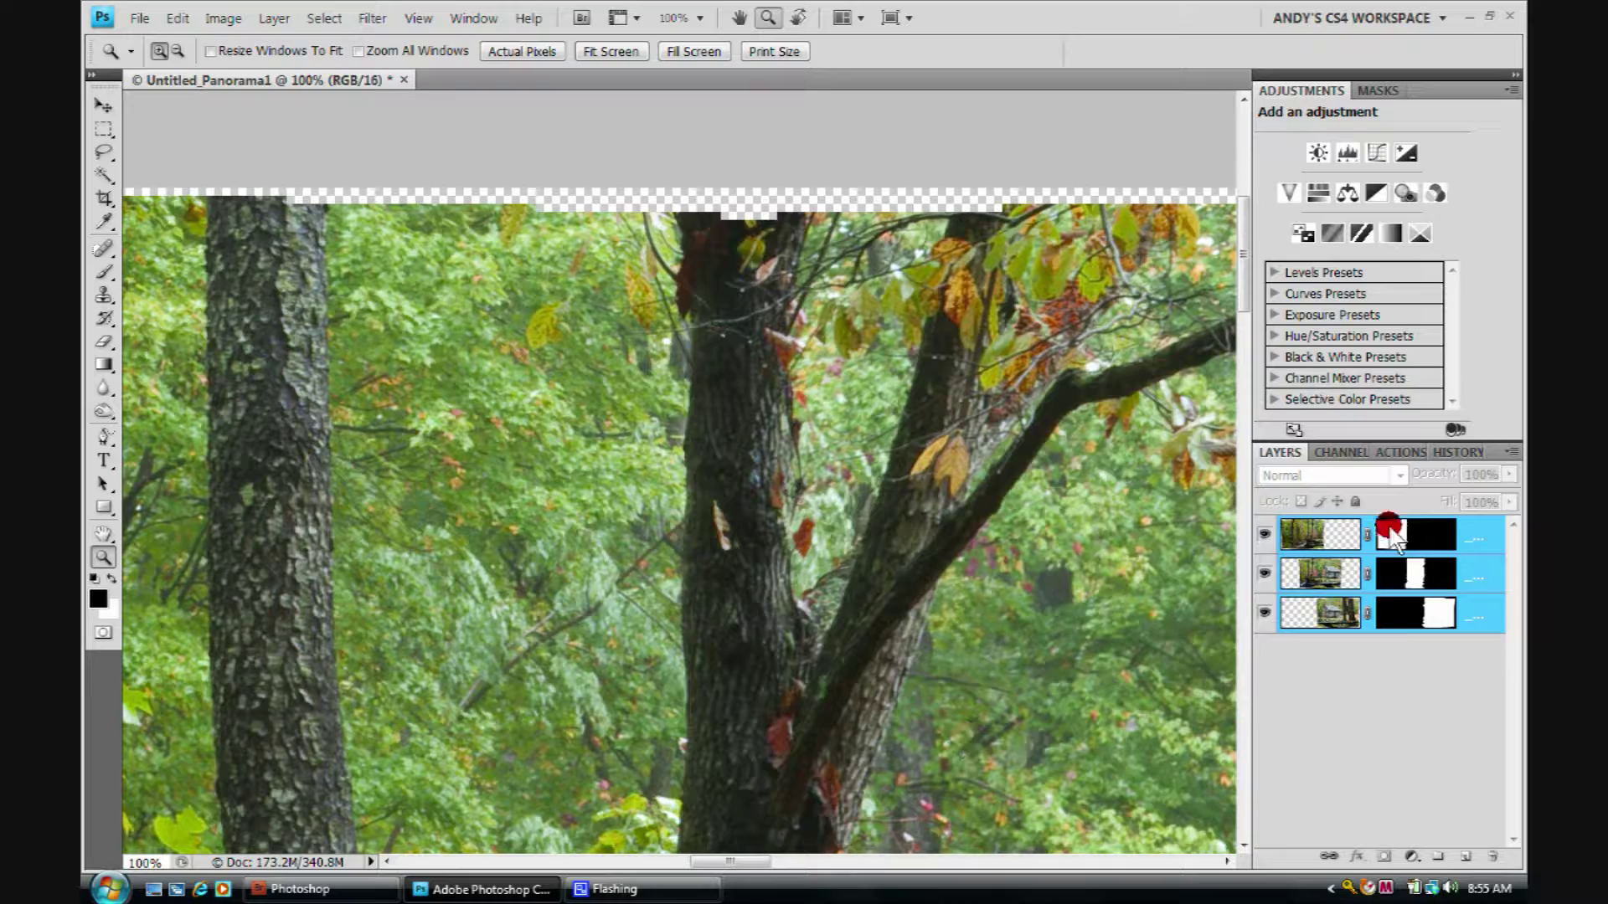
Step: Follow the left seam down the tree trunk, toggling the middle layer's visibility to check the blend
drag(648, 513, 804, 151)
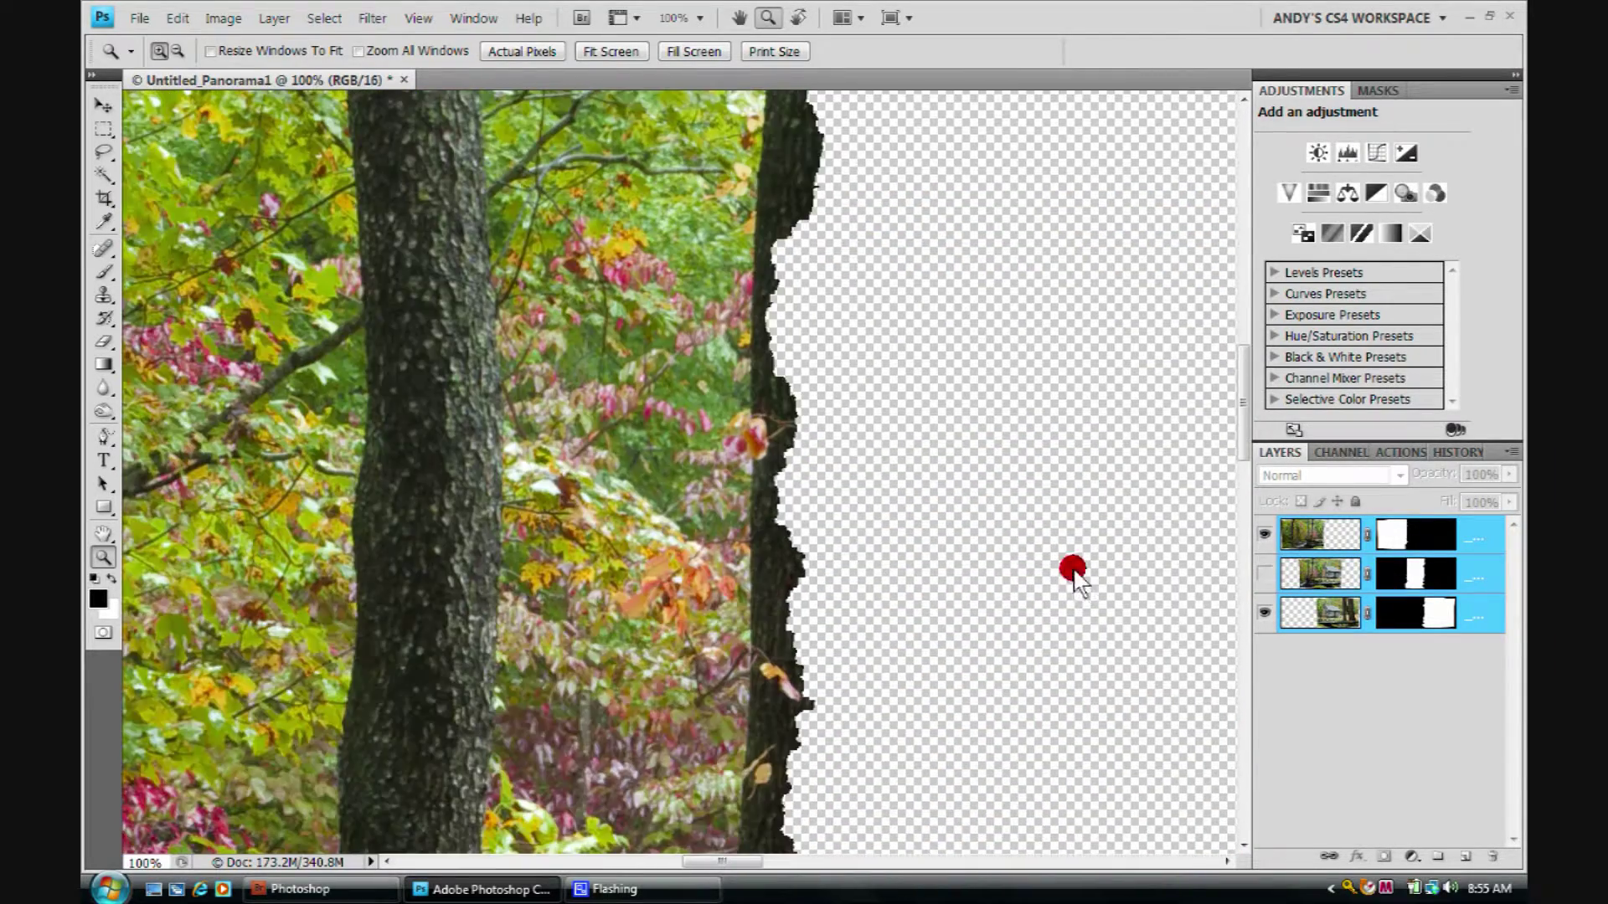
click(1259, 574)
click(1259, 574)
click(1259, 574)
click(1259, 574)
click(1258, 574)
drag(781, 711, 827, 249)
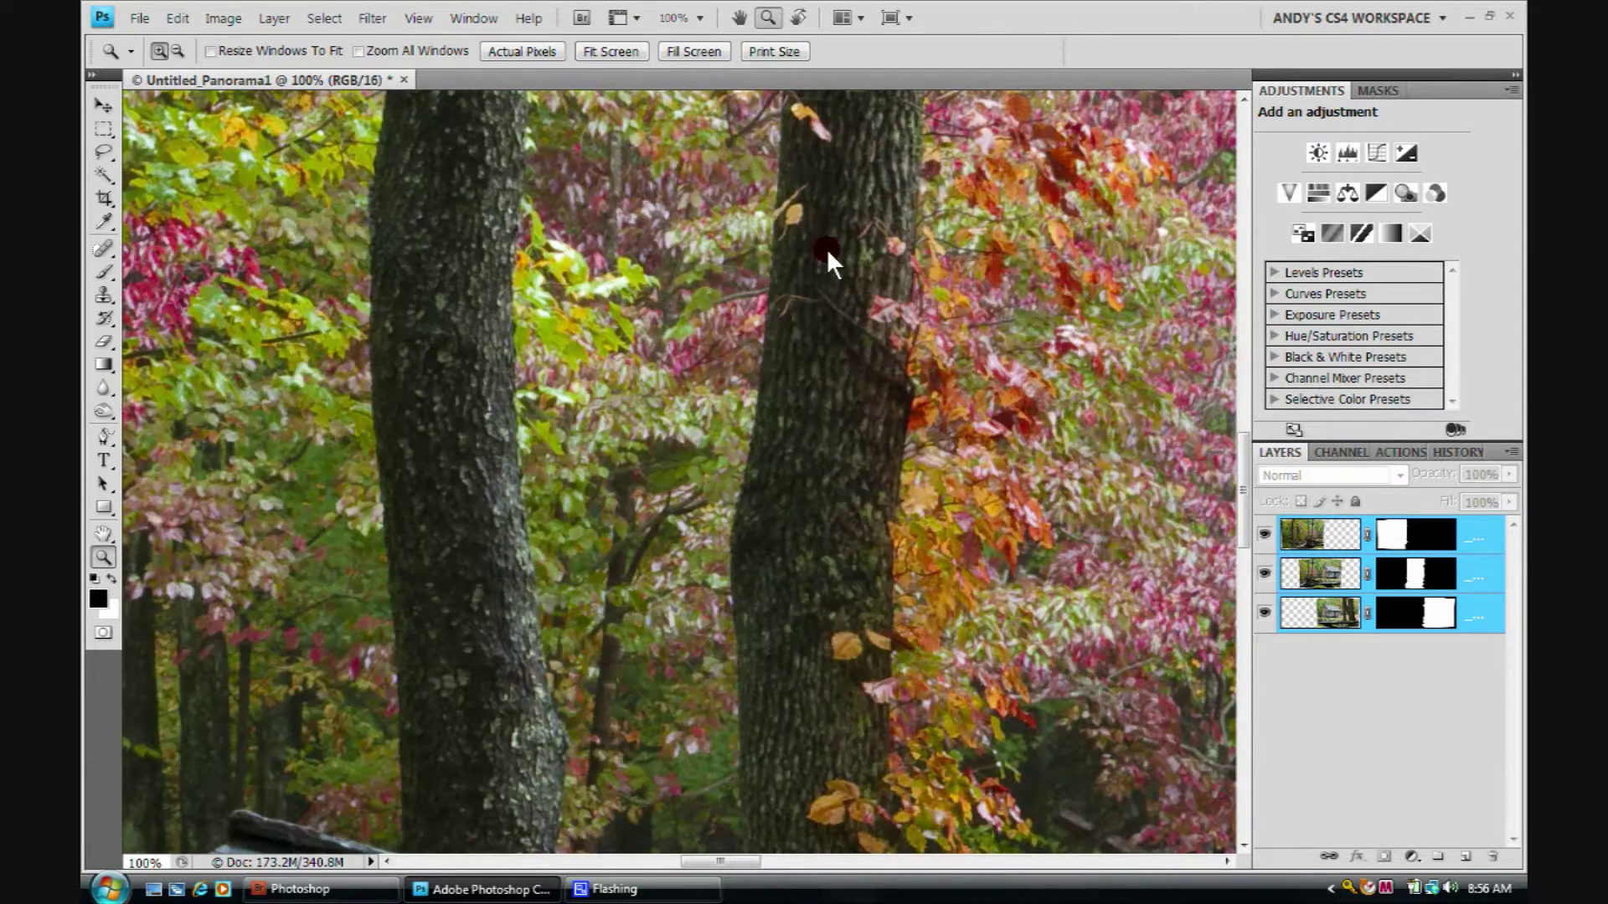
click(1262, 573)
drag(773, 641, 697, 339)
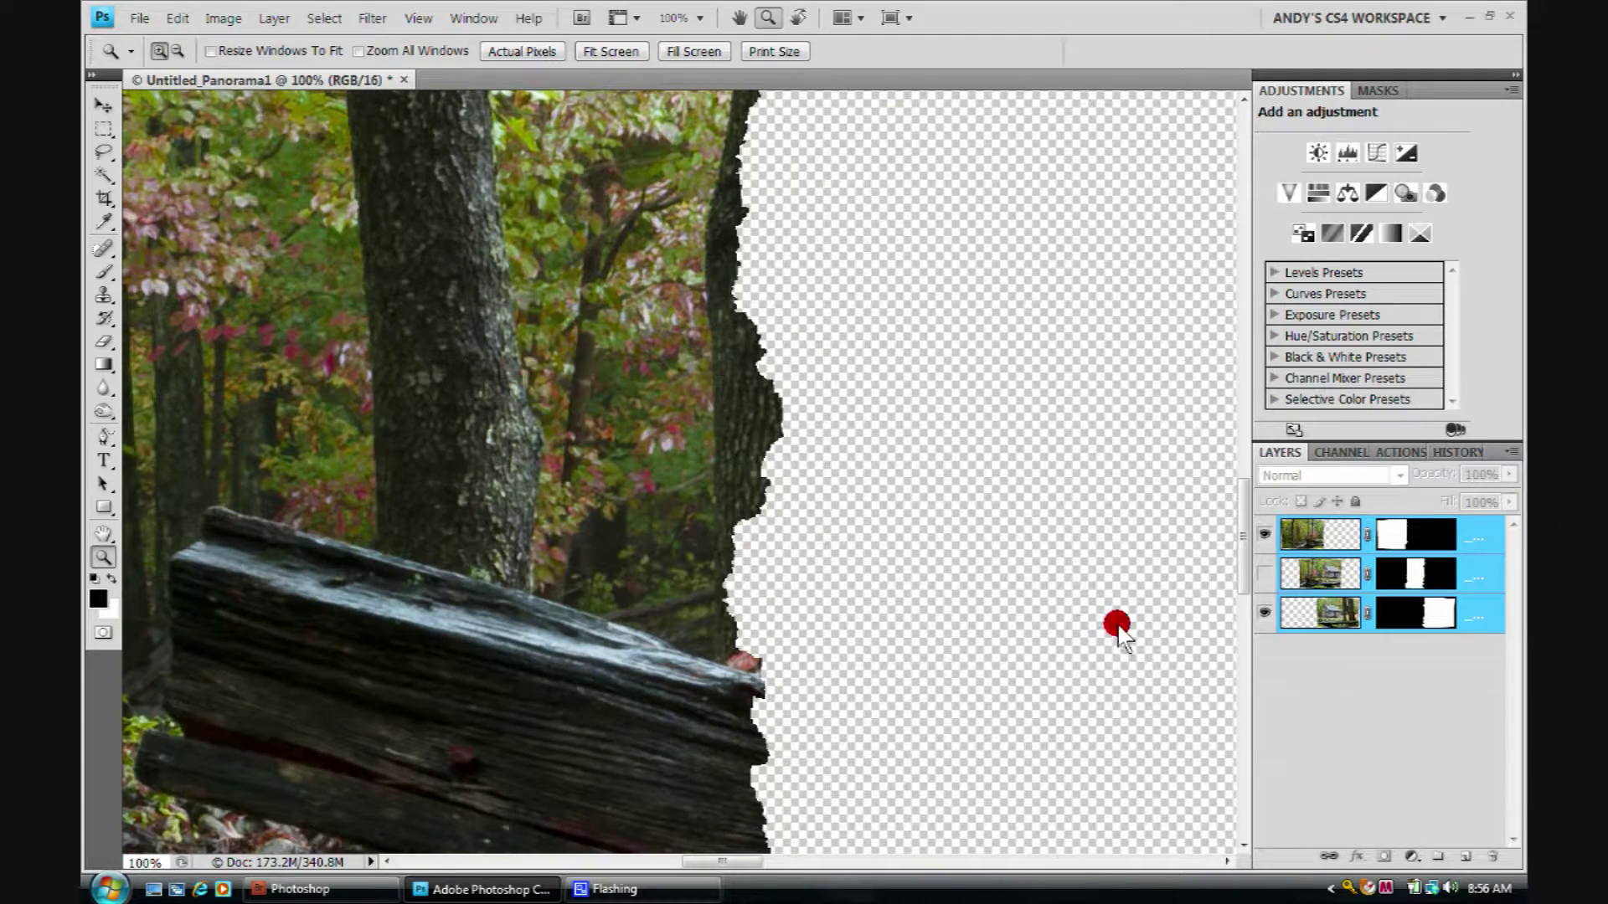
click(1264, 573)
click(1264, 568)
Step: Check the left seam through the fence rails to the lower edge by hiding and showing the middle layer
scroll(1231, 438, down, 8)
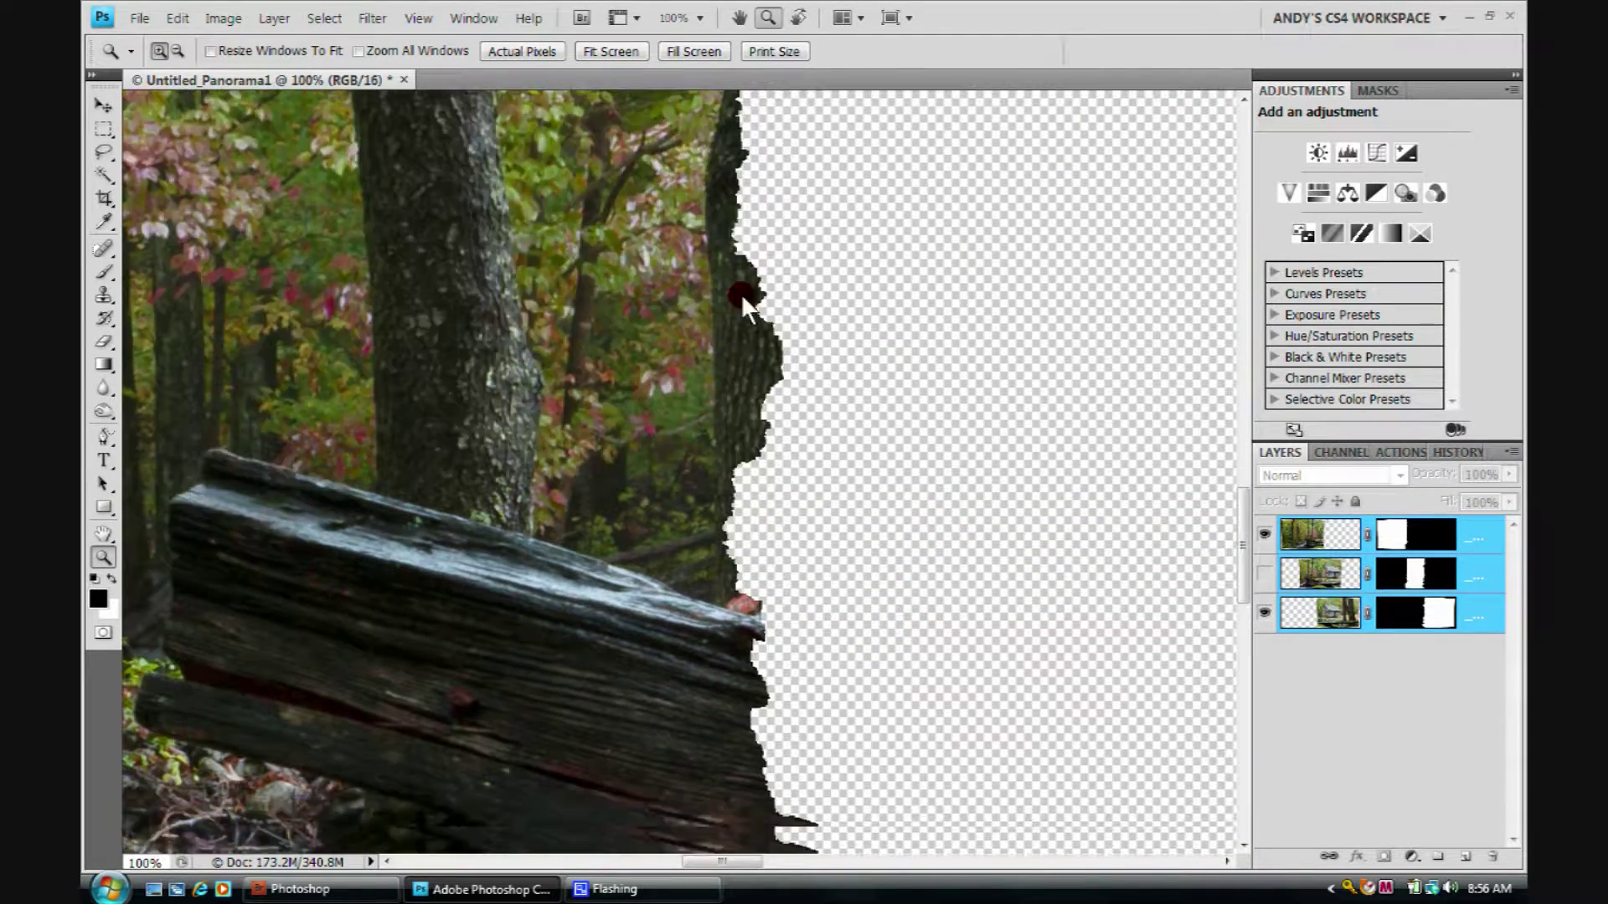
click(1264, 573)
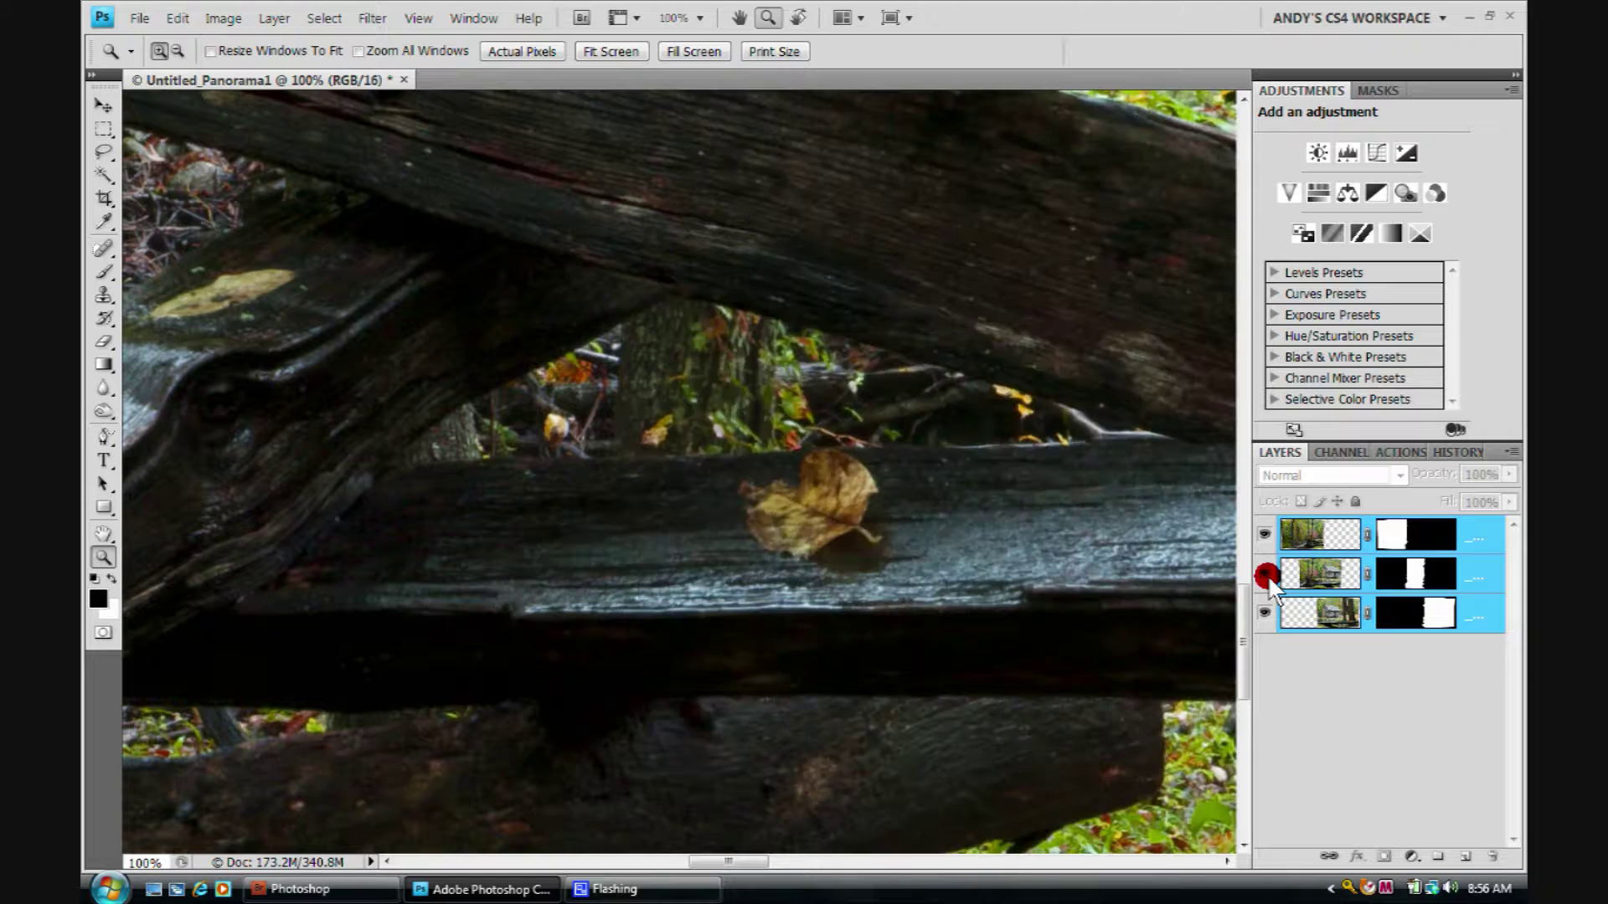
click(1265, 572)
click(1264, 573)
click(1263, 573)
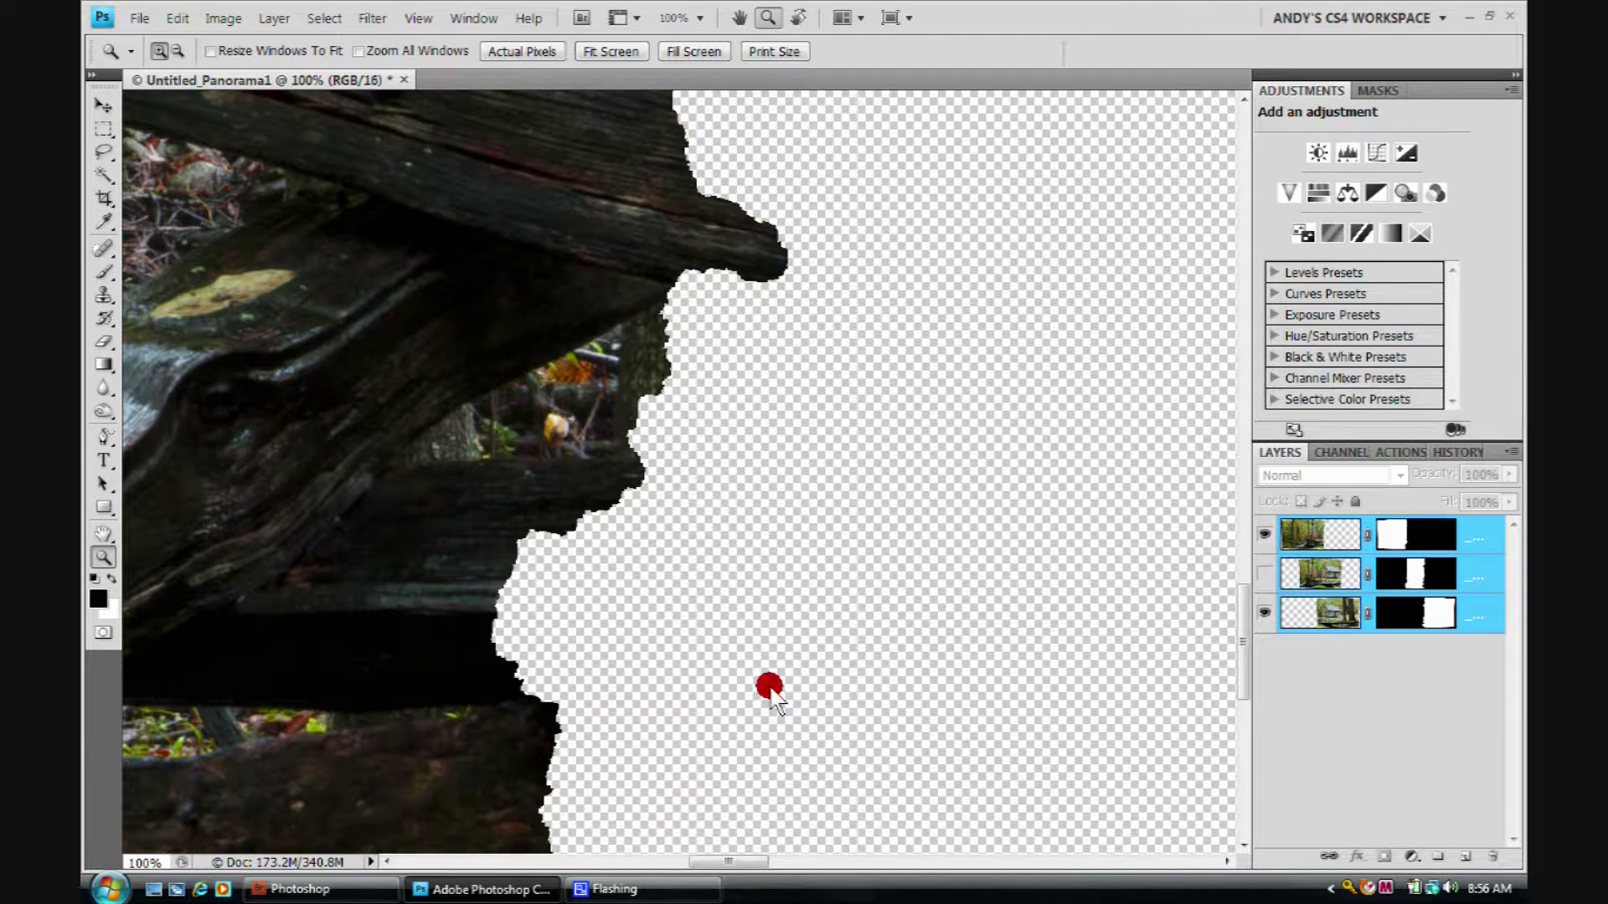
scroll(745, 389, down, 5)
click(1264, 573)
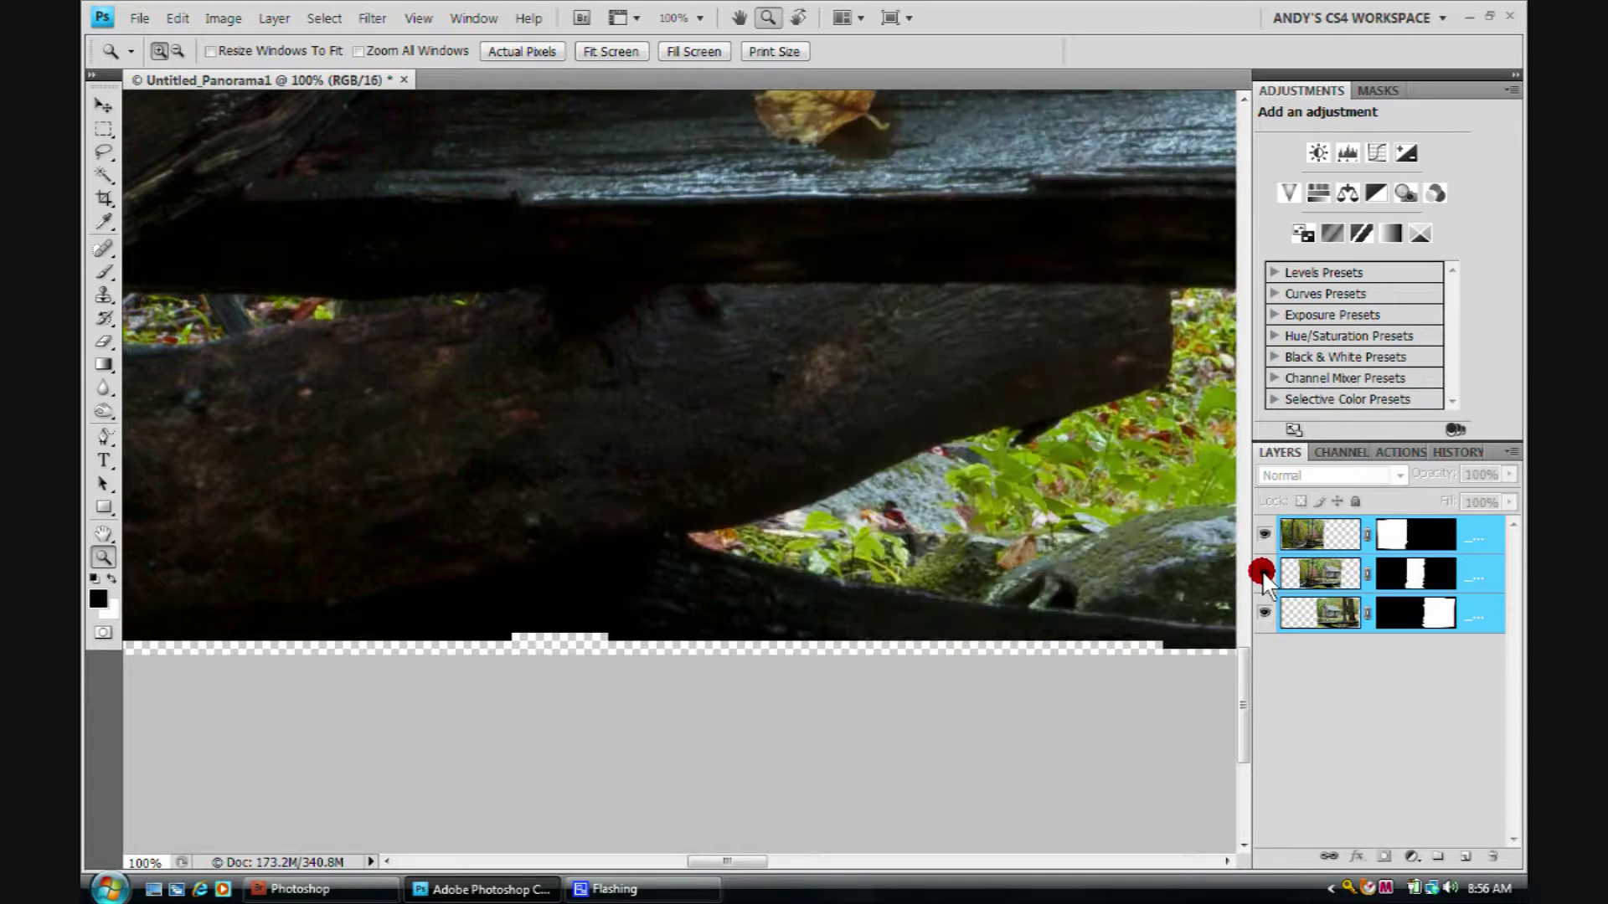
click(1263, 573)
Step: Examine the right seam from the dark fence rails upward by repeatedly hiding and showing the middle layer
drag(1063, 477, 653, 603)
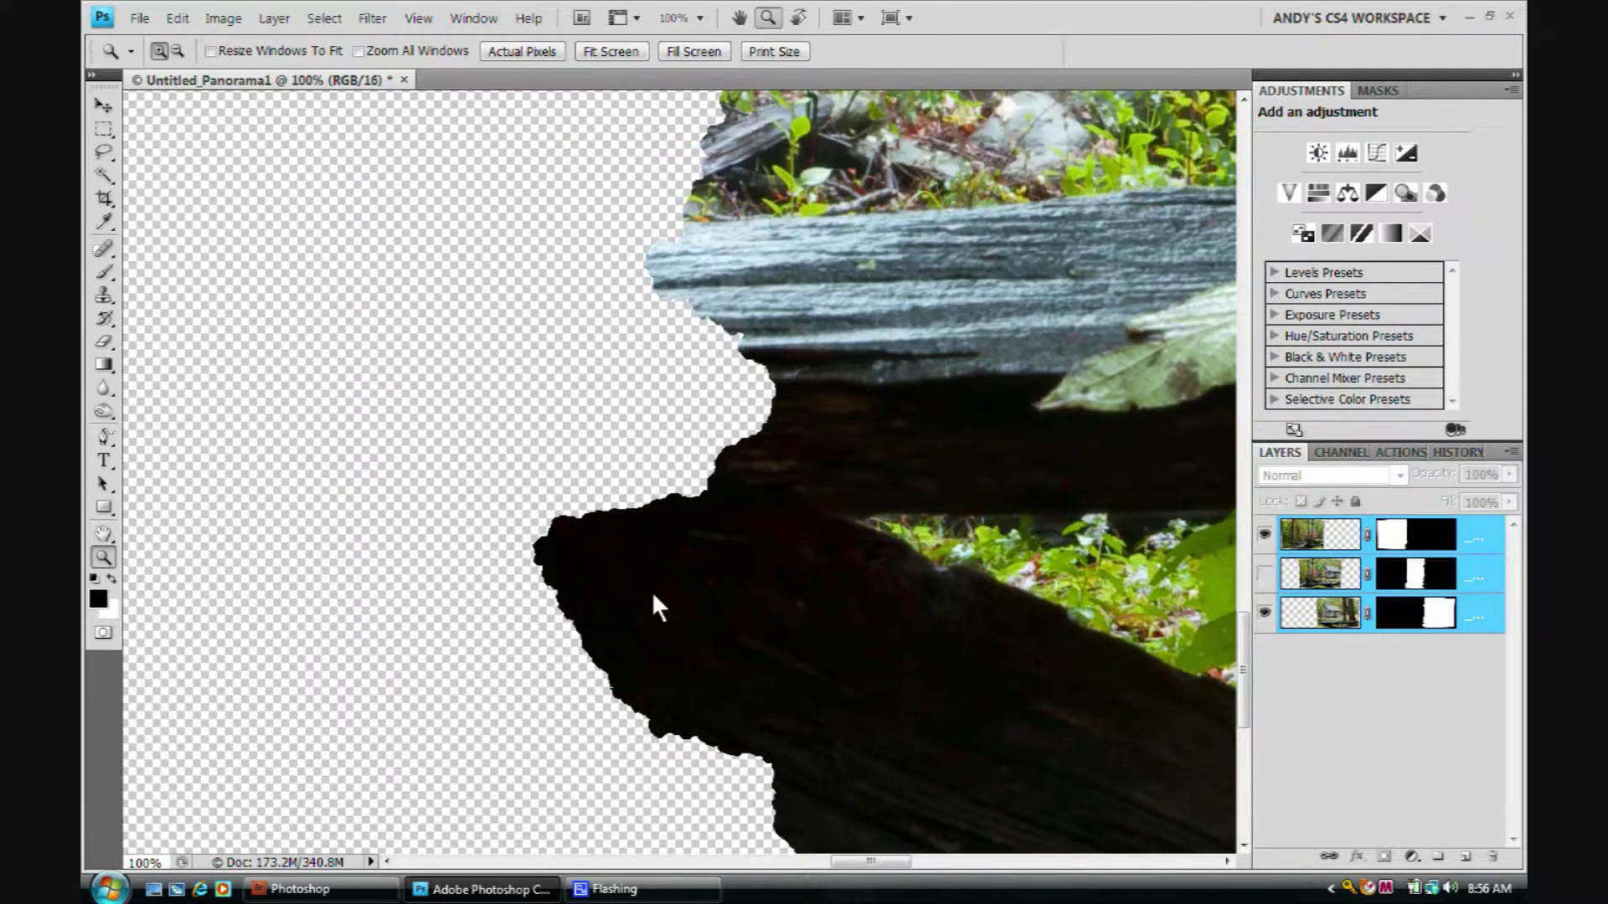
click(1264, 572)
click(1265, 572)
click(1264, 572)
click(1264, 572)
click(1264, 572)
click(1265, 572)
click(1265, 572)
drag(791, 279, 862, 577)
click(1265, 572)
click(1264, 572)
Step: Toggle the middle layer to inspect the right seam along the cabin's log wall and roof edge
drag(862, 414, 1288, 683)
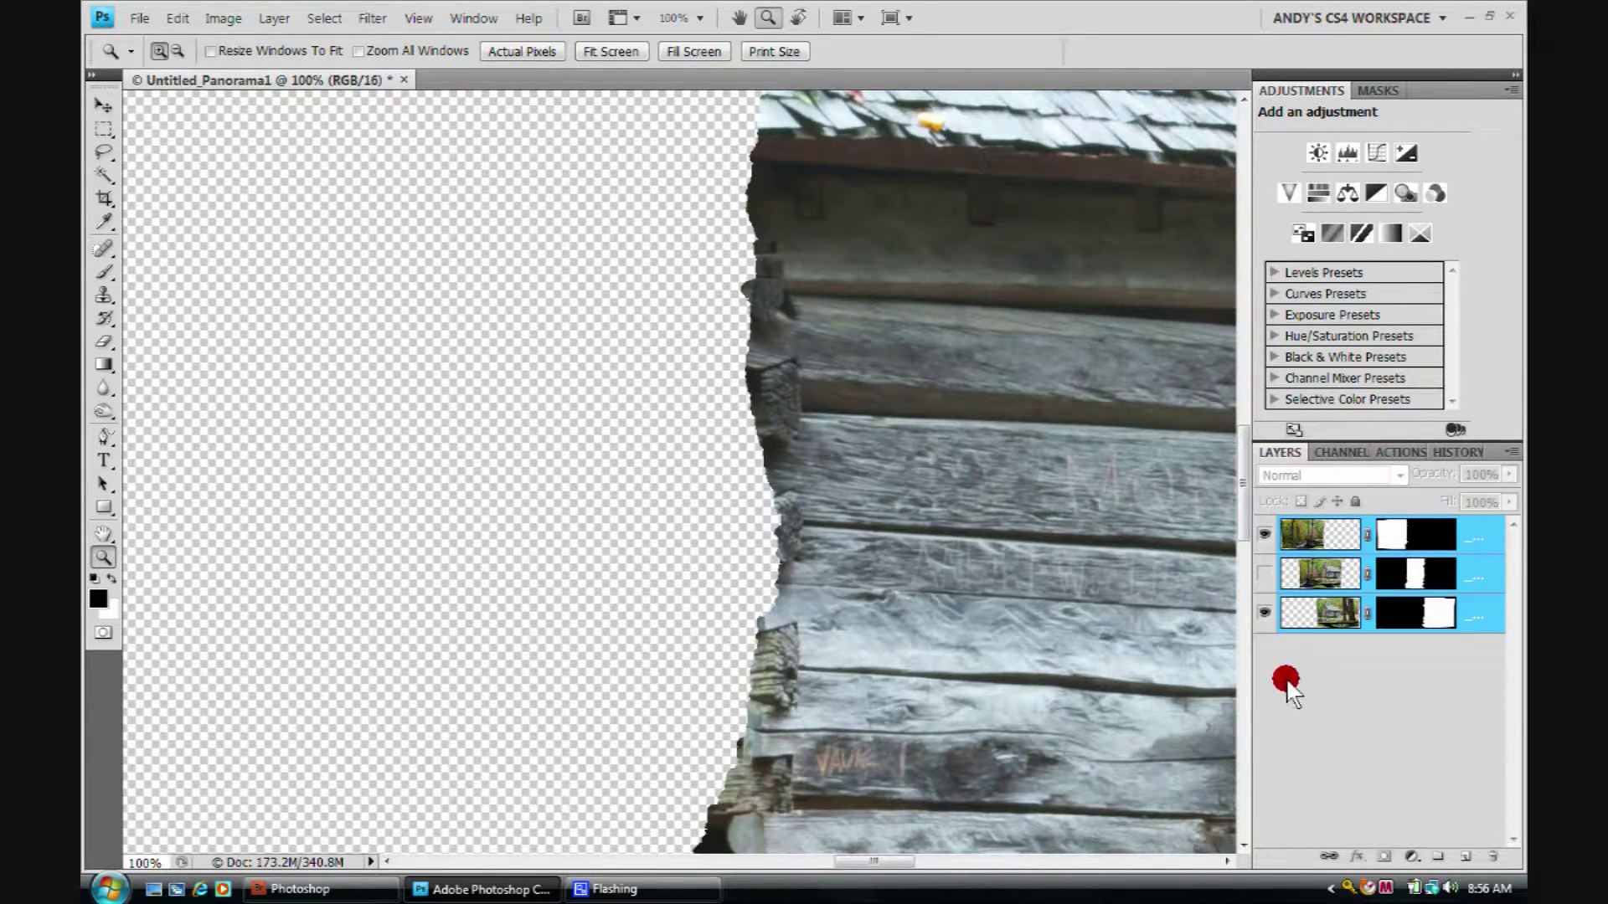
click(1263, 575)
click(1262, 574)
drag(821, 224, 1282, 700)
click(1264, 573)
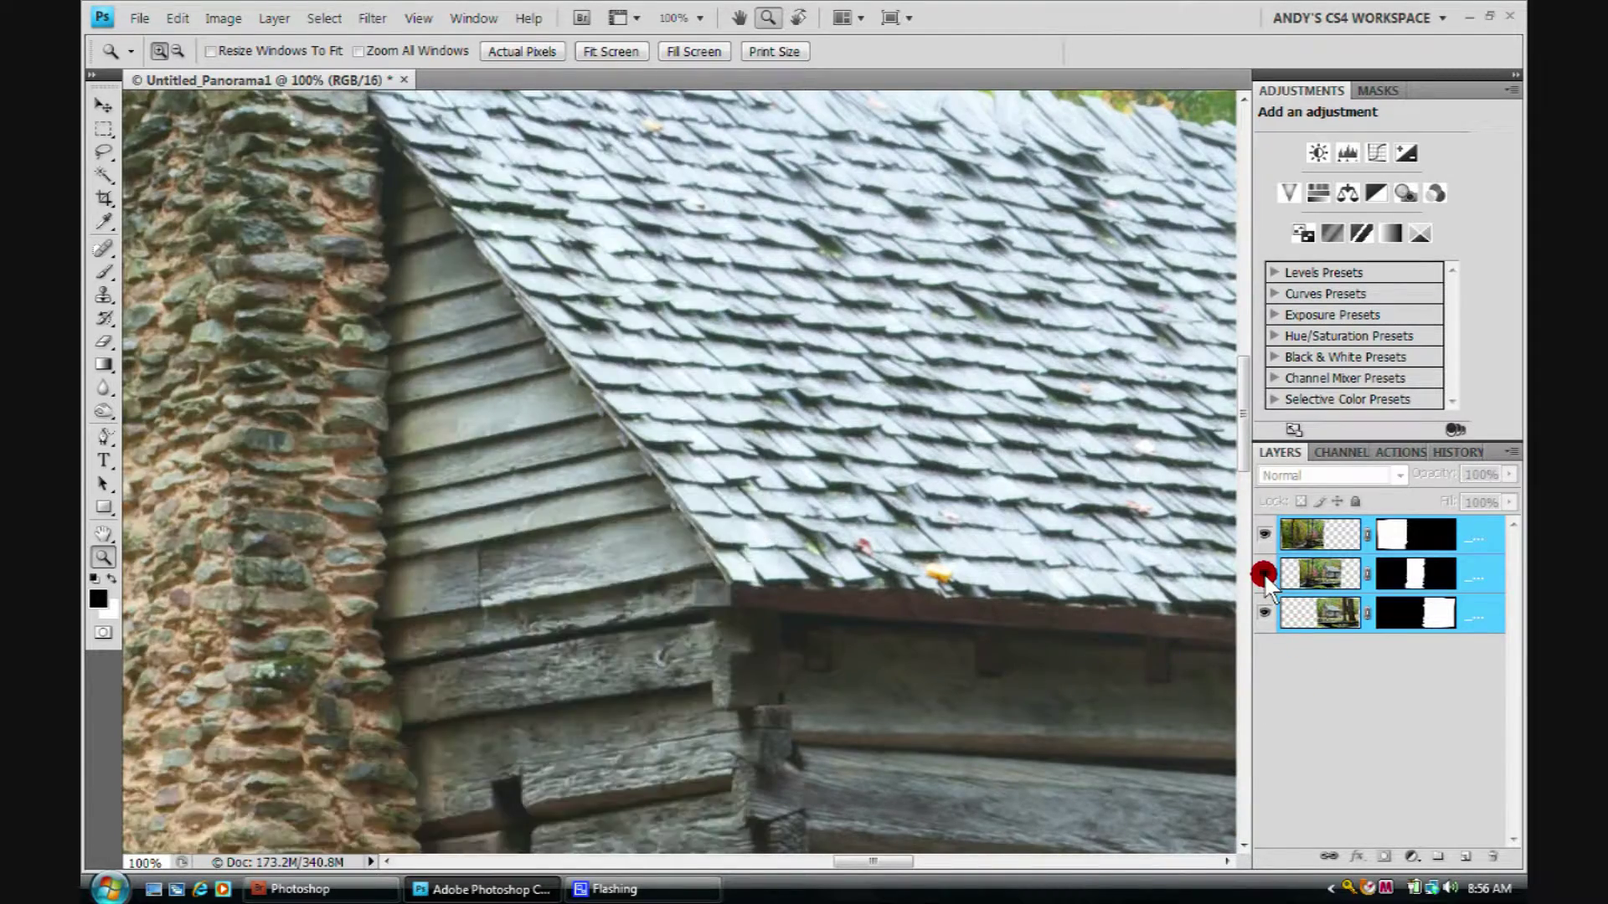
click(1264, 573)
Step: Inspect the right seam from the roof ridge up through the trees above the cabin, hiding and showing the middle layer
drag(1094, 520, 874, 778)
drag(1011, 669, 992, 474)
click(1264, 572)
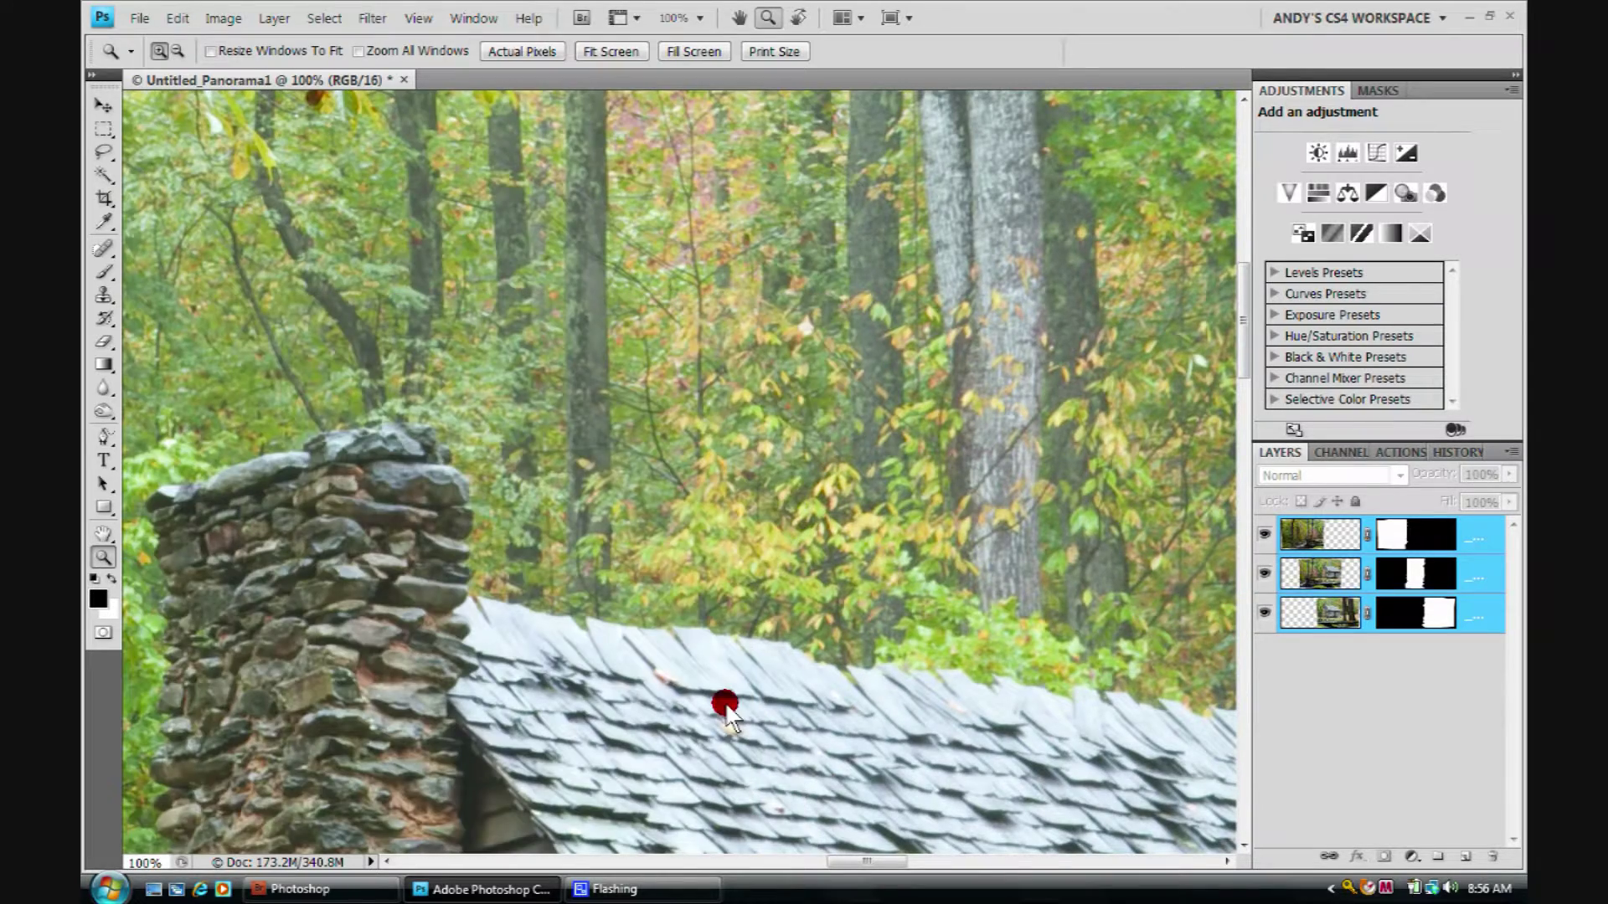
click(1263, 573)
click(1264, 573)
click(1264, 572)
drag(1049, 360, 935, 706)
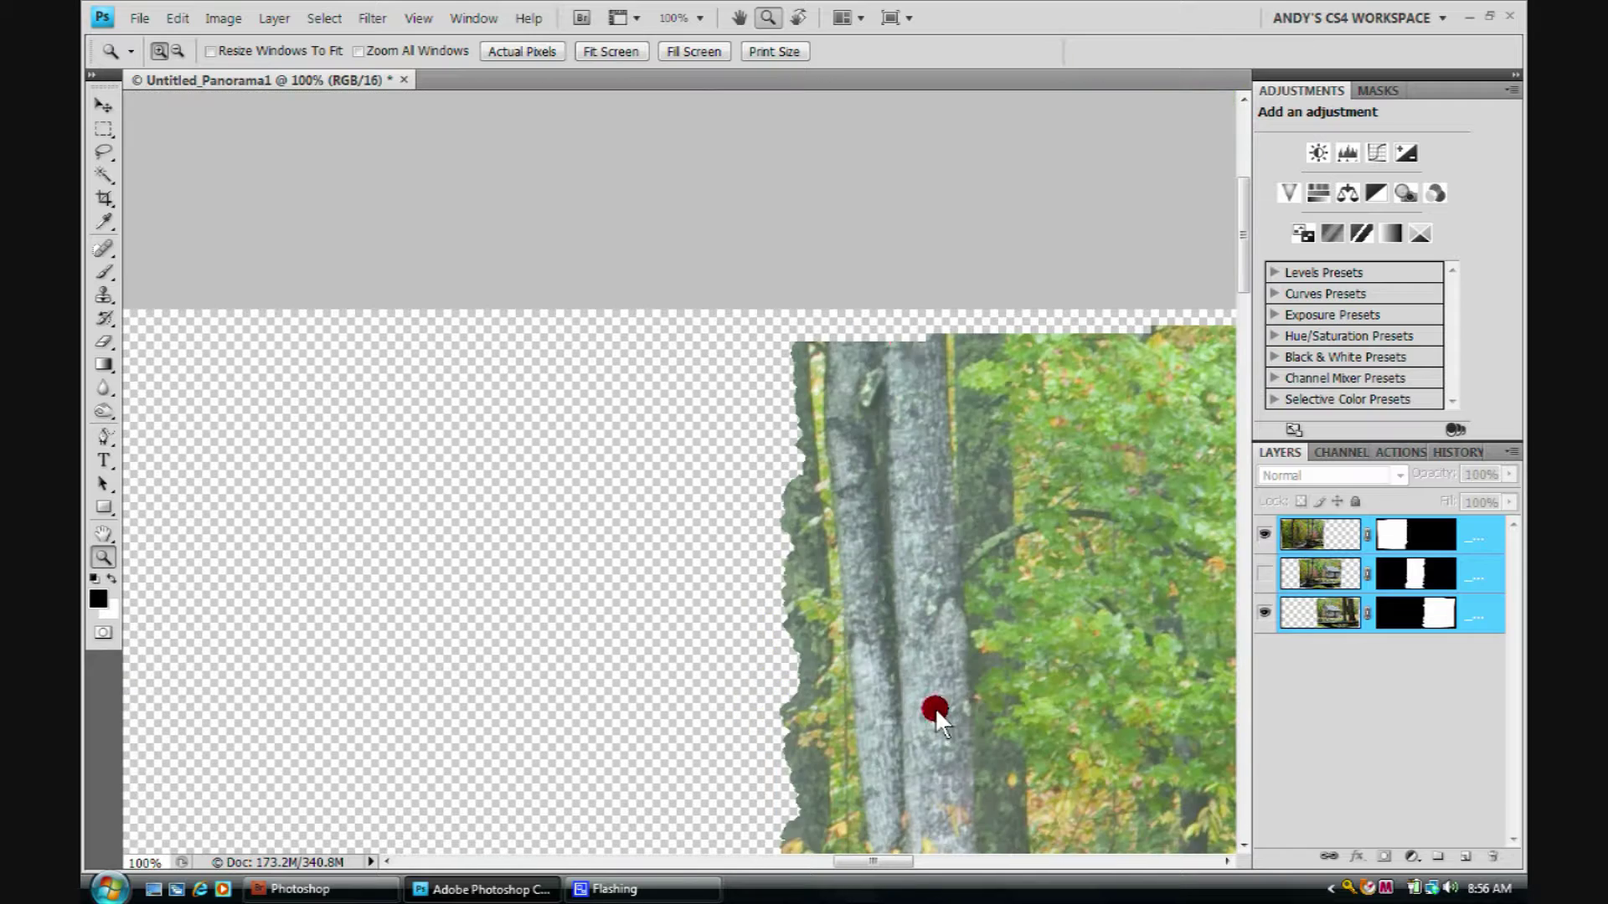
click(1264, 573)
click(1264, 575)
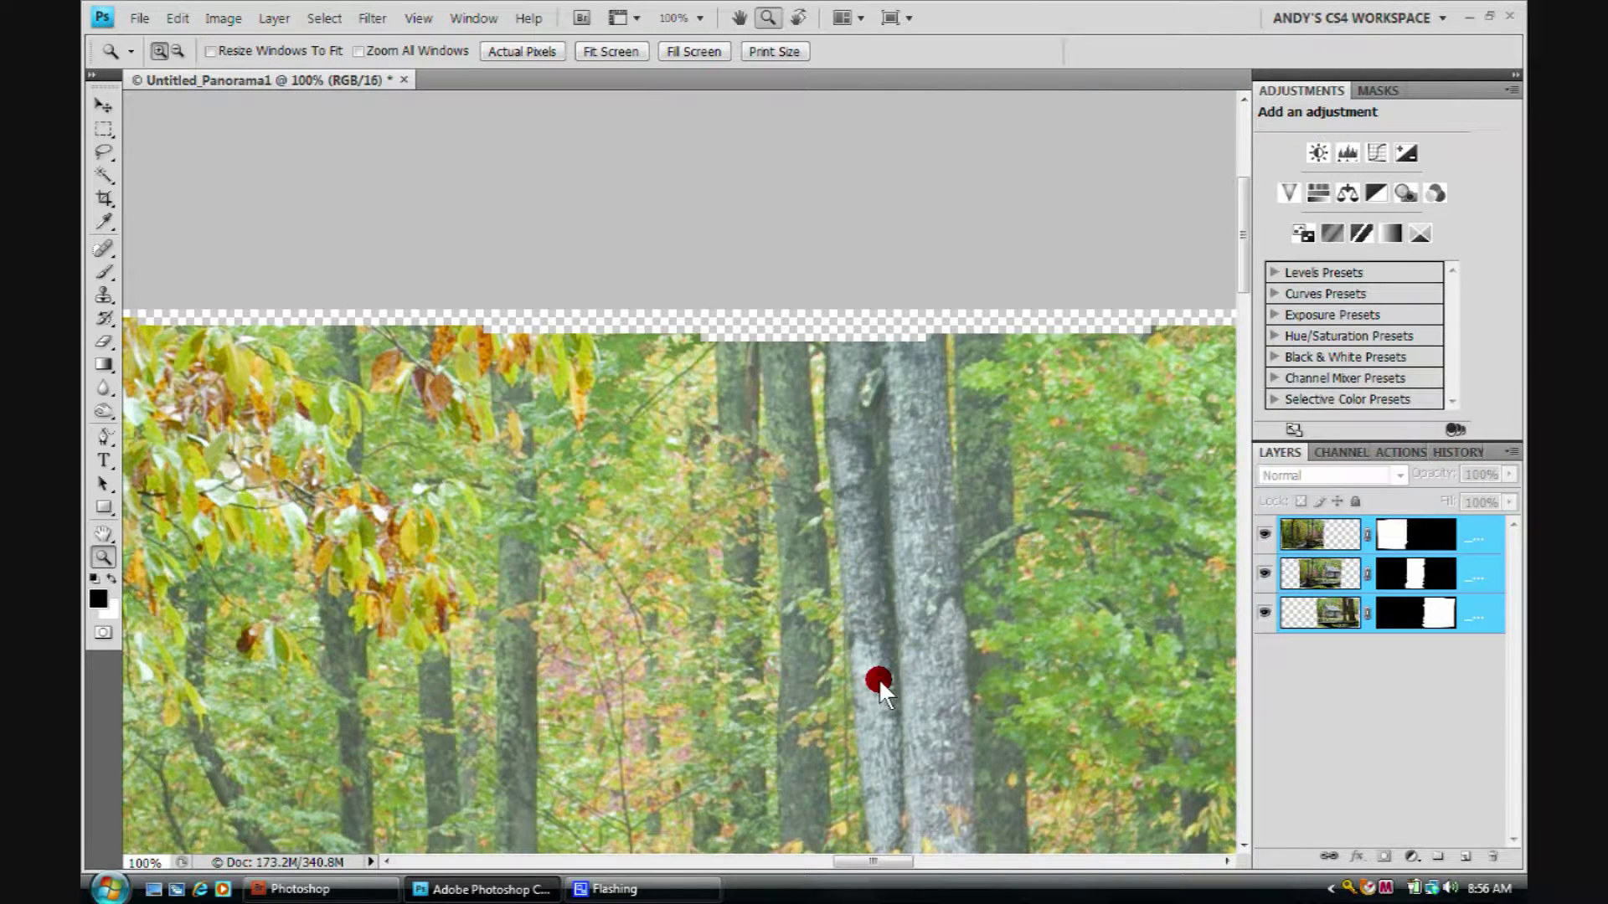
Step: Flatten the three-layer panorama into a single background layer
click(589, 48)
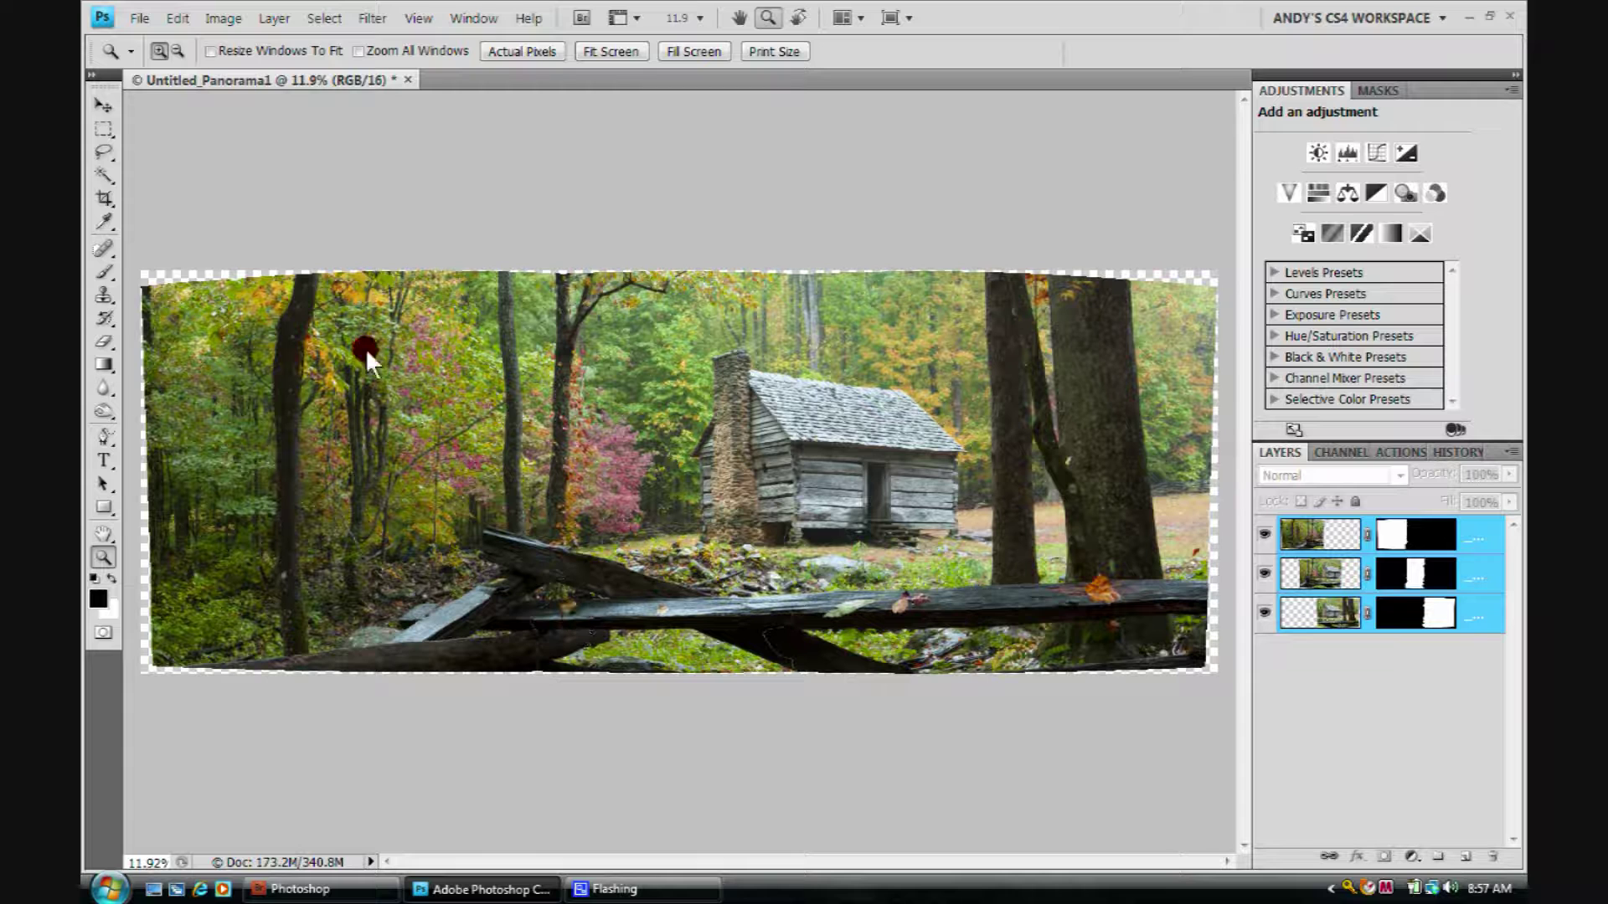
click(265, 19)
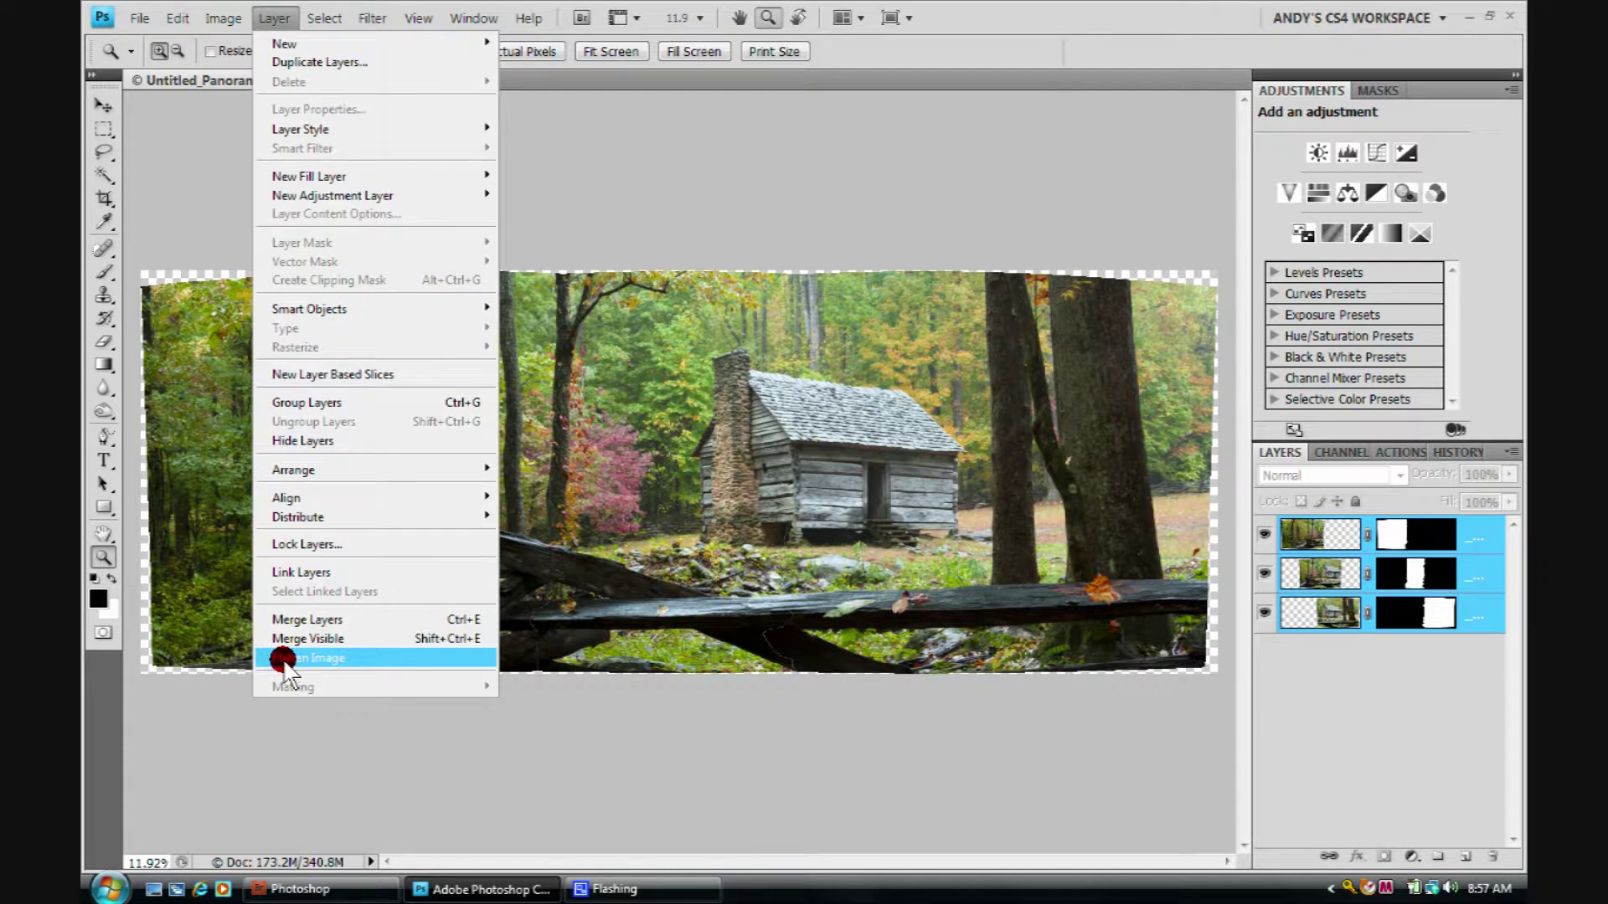
click(308, 657)
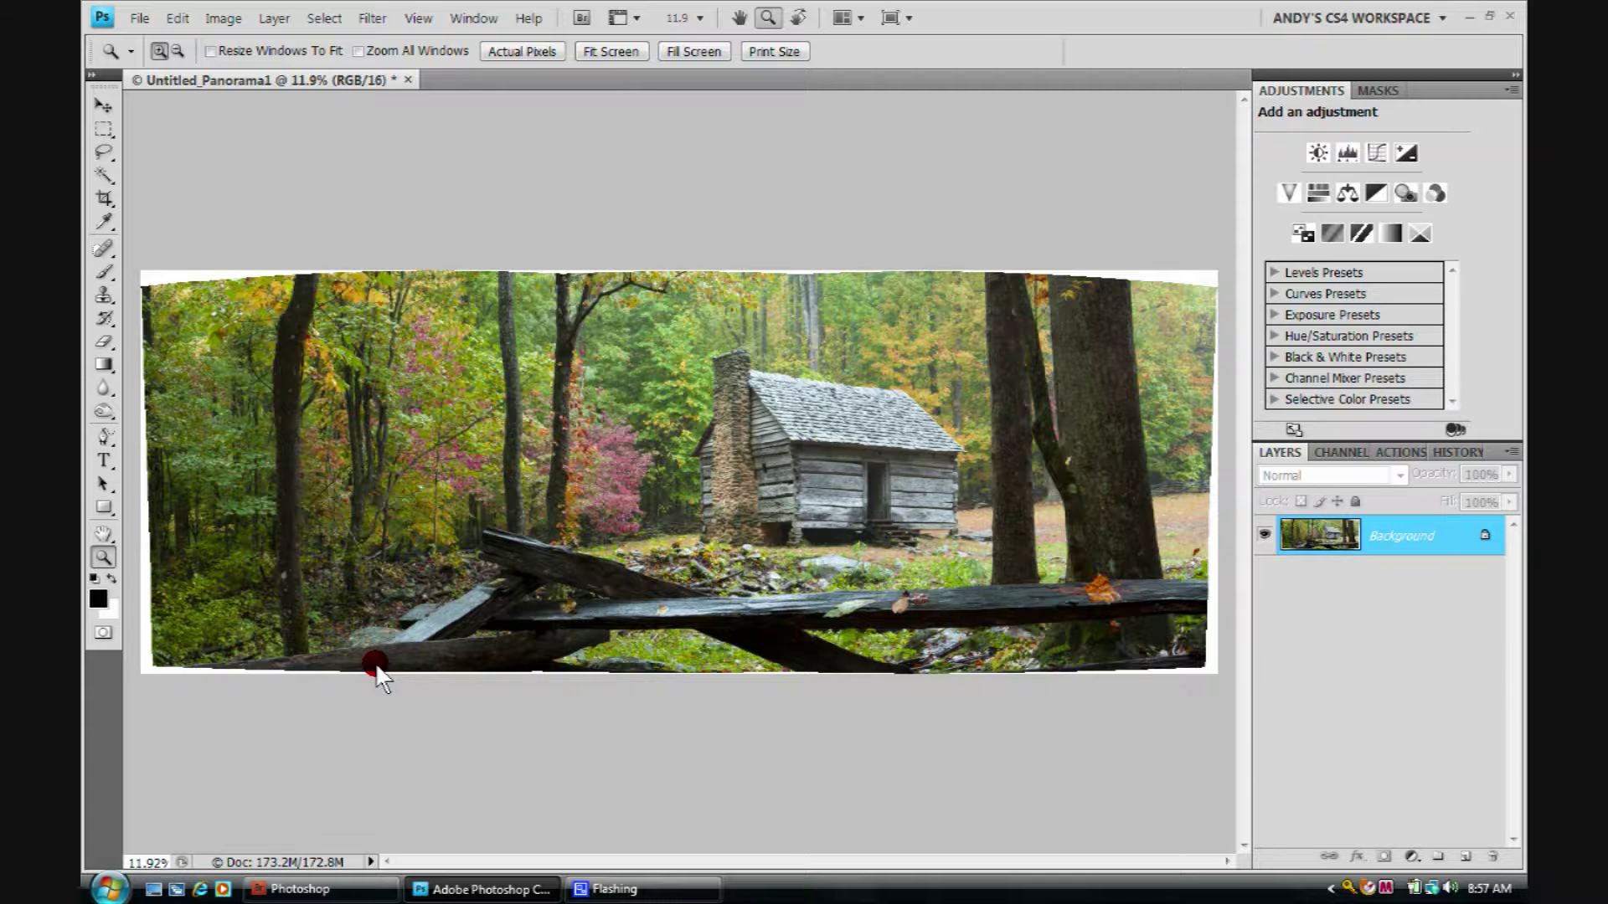
Step: Hide the panels and draw a crop frame around the whole panorama
key(Tab)
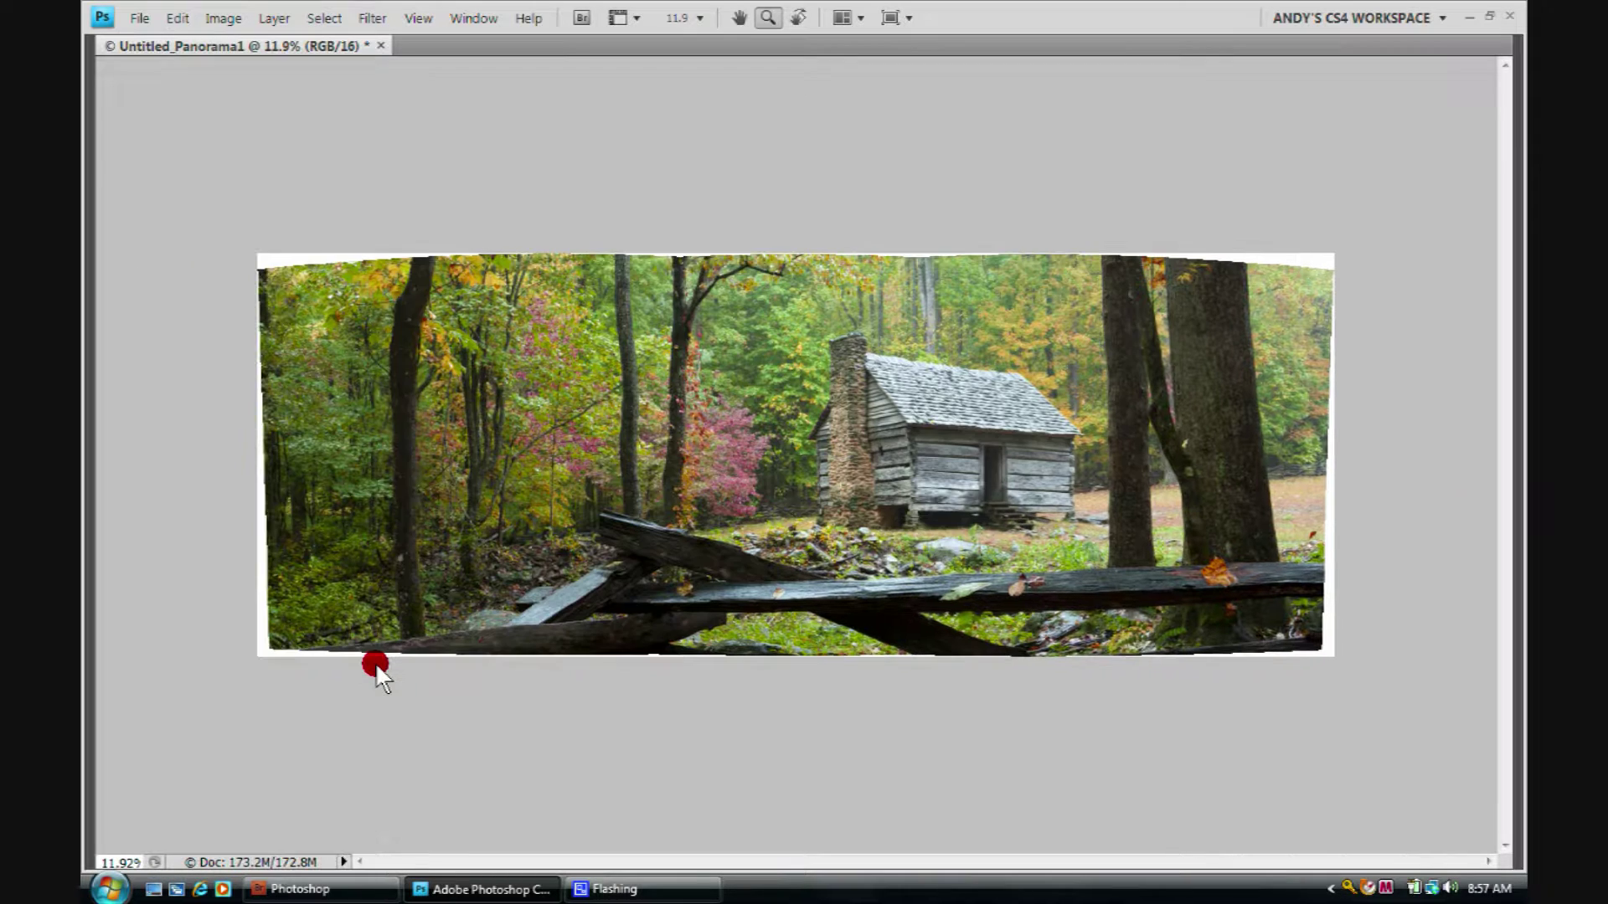
key(c)
scroll(779, 530, up, 3)
scroll(543, 360, down, 2)
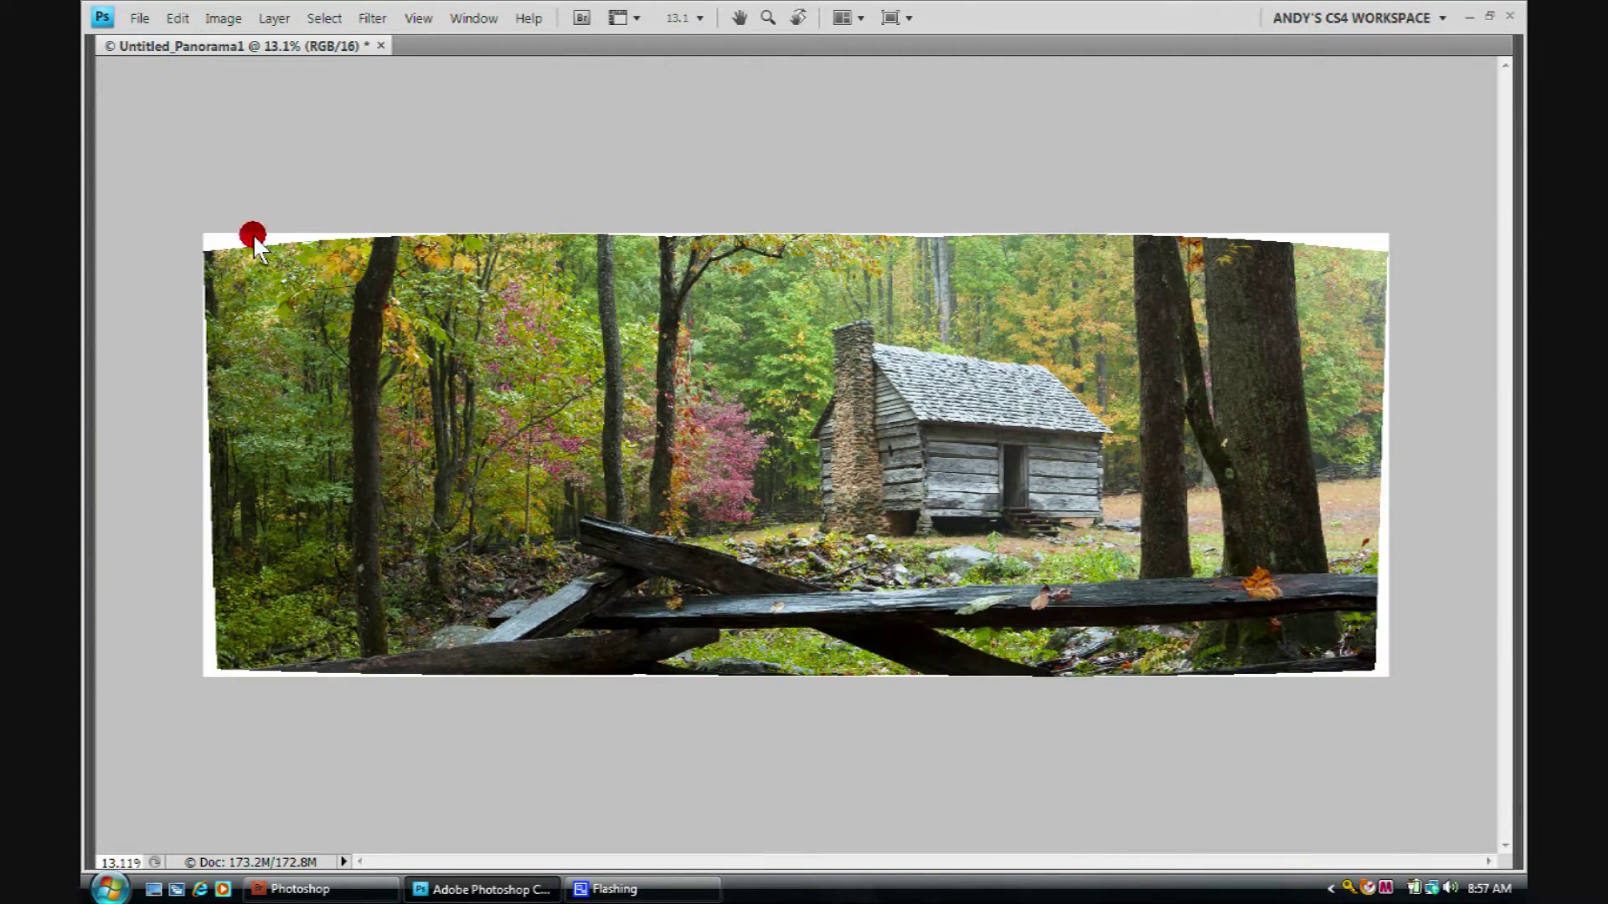
scroll(469, 364, up, 1)
key(ctrl+t)
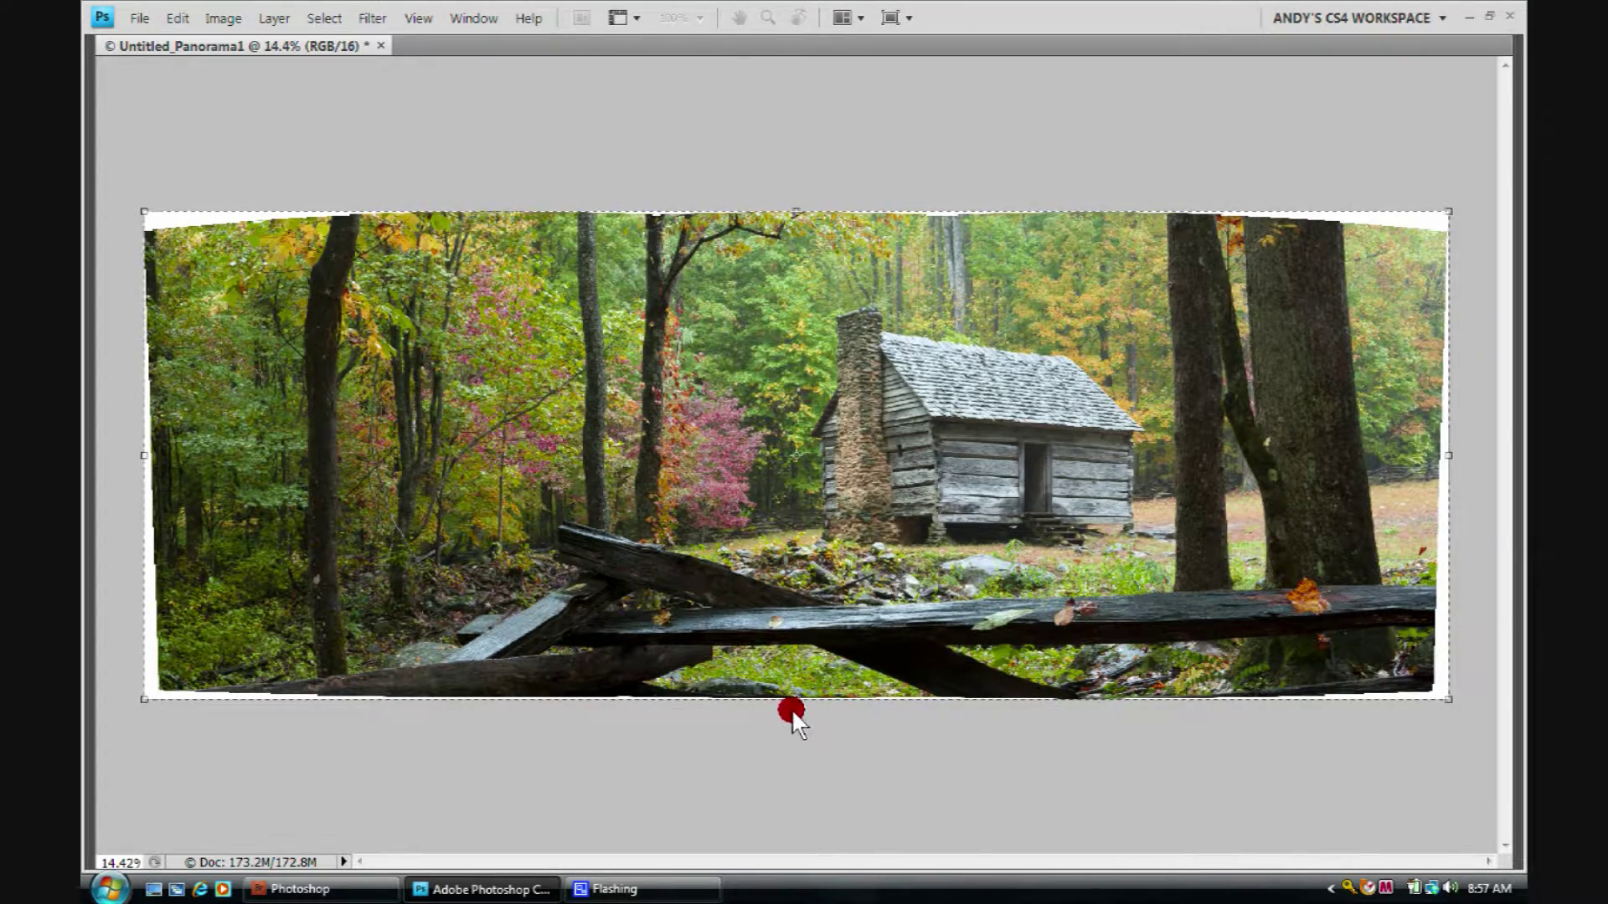
Step: Pull the crop frame's bottom, left and top edges inward to trim the uneven white borders, leaving the white upper corners inside
scroll(791, 709, up, 8)
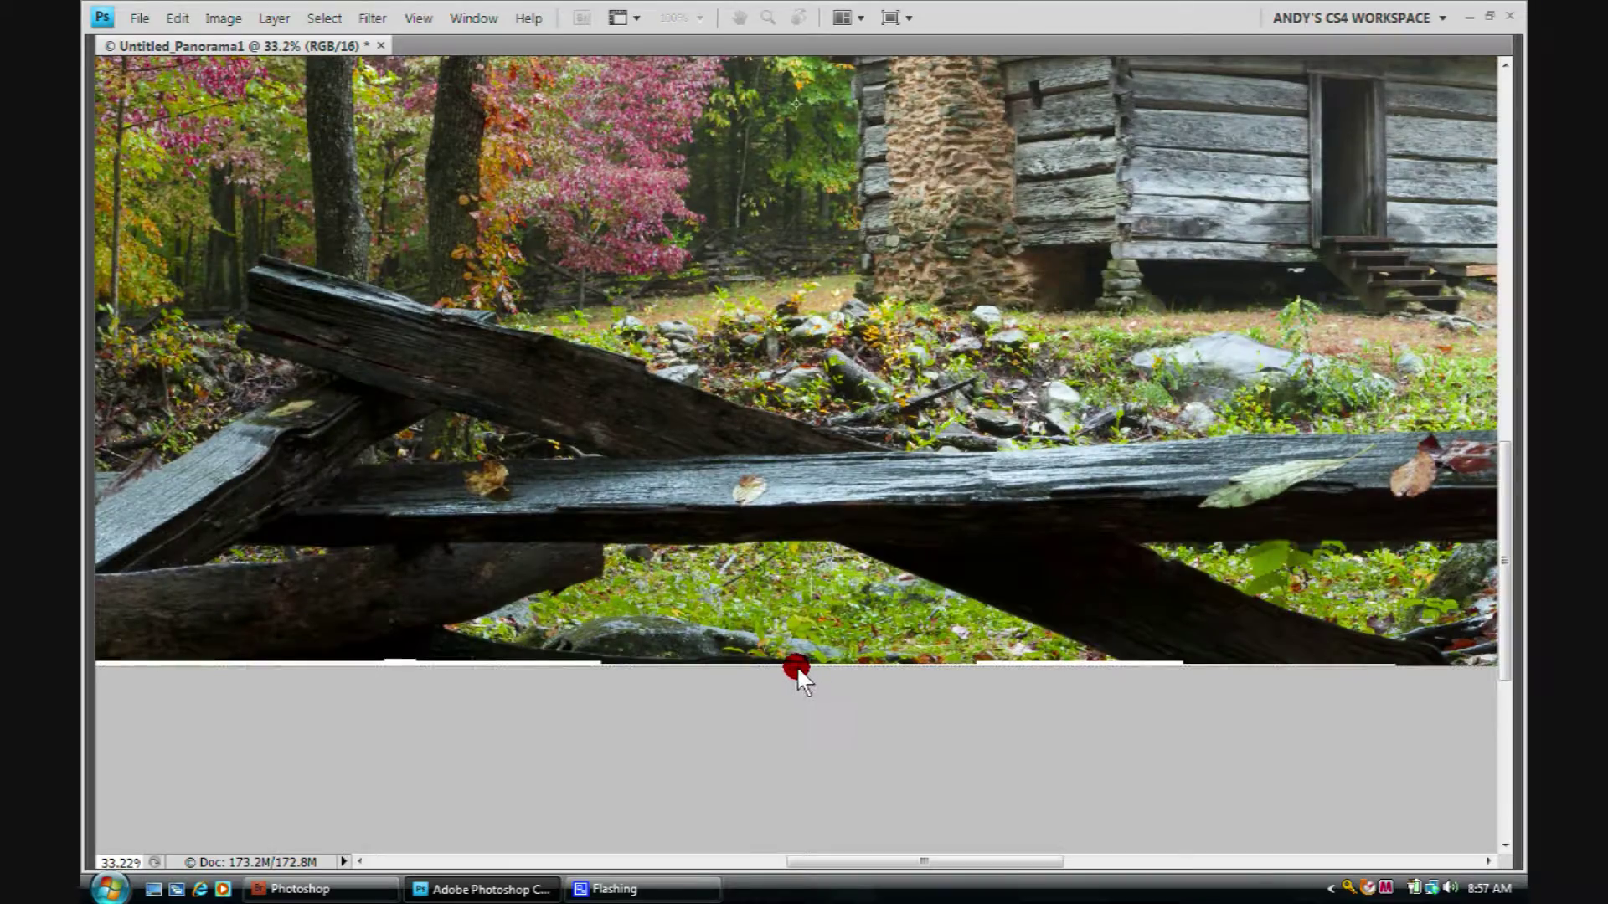
drag(796, 666, 804, 508)
drag(553, 624, 1436, 579)
drag(642, 702, 895, 118)
drag(669, 665, 673, 404)
drag(434, 181, 503, 172)
drag(1204, 515, 488, 470)
drag(949, 576, 733, 551)
drag(1091, 657, 1092, 658)
drag(1005, 604, 618, 630)
drag(948, 563, 419, 680)
drag(902, 523, 469, 571)
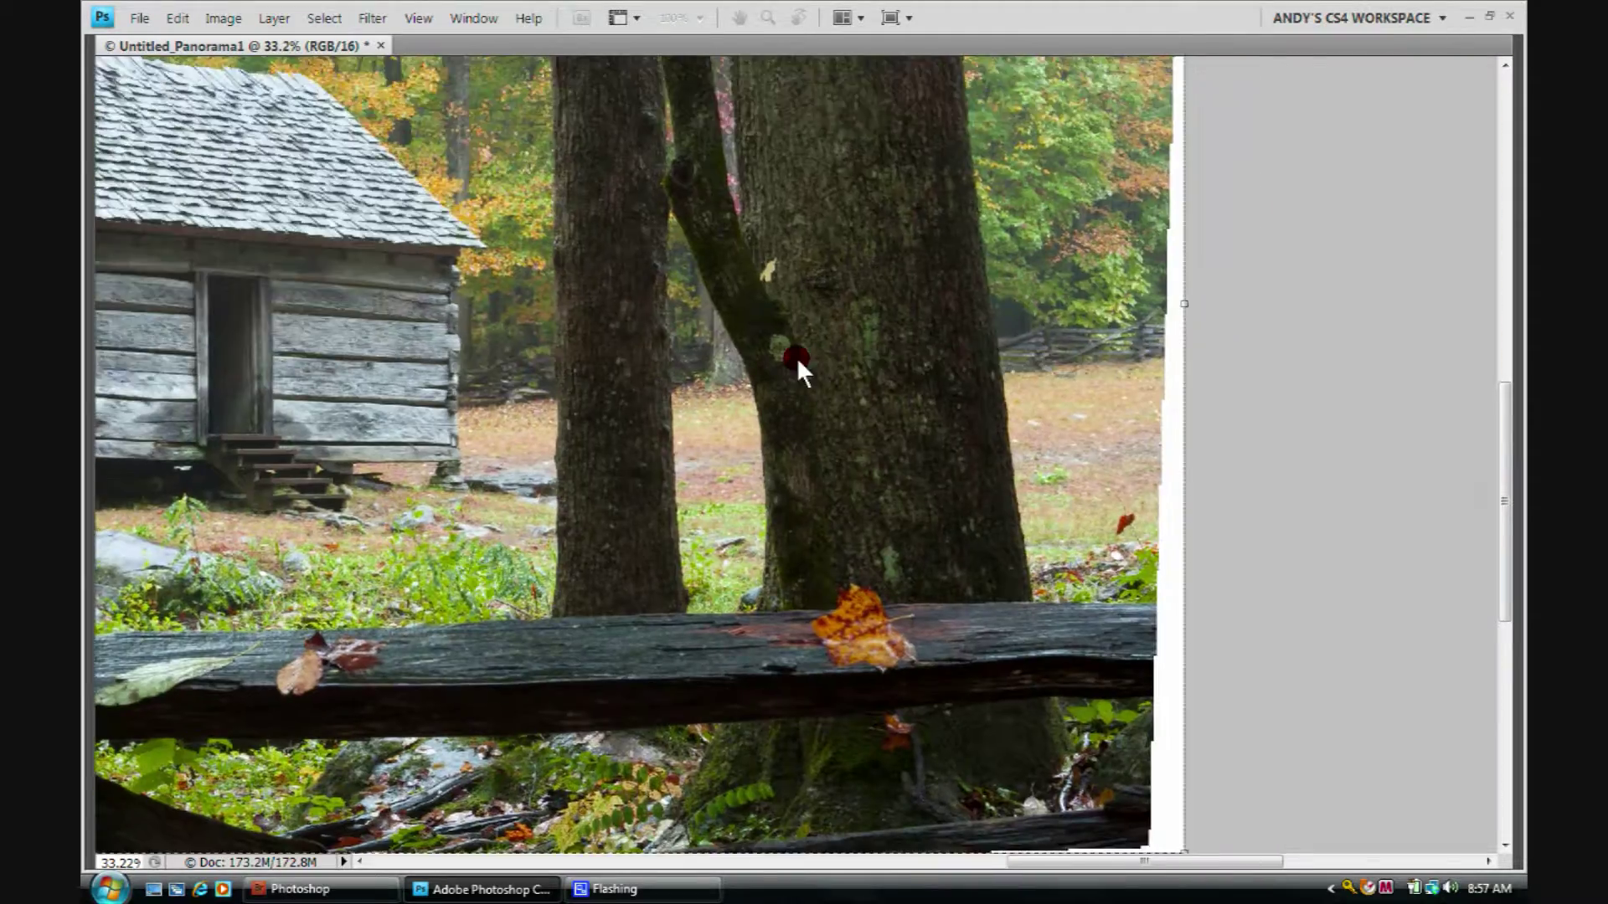
Step: Tighten the crop frame's right and bottom edges to exclude the white gaps and apply the crop
drag(796, 356, 798, 603)
drag(1175, 546, 1153, 542)
scroll(917, 480, down, 3)
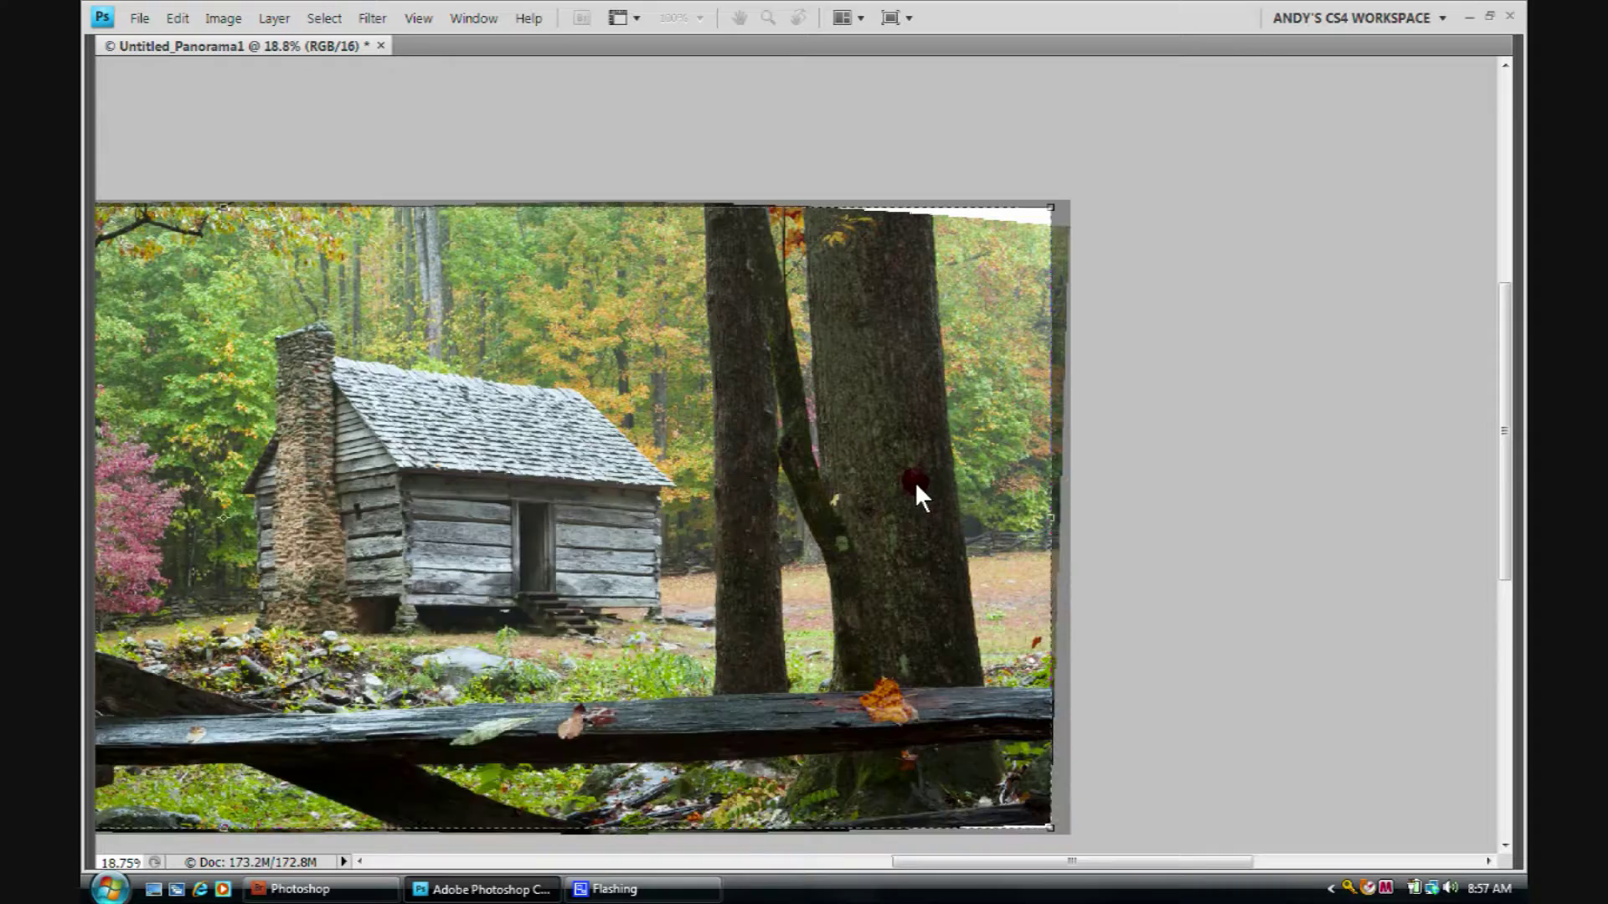
scroll(914, 481, down, 2)
scroll(1030, 546, down, 2)
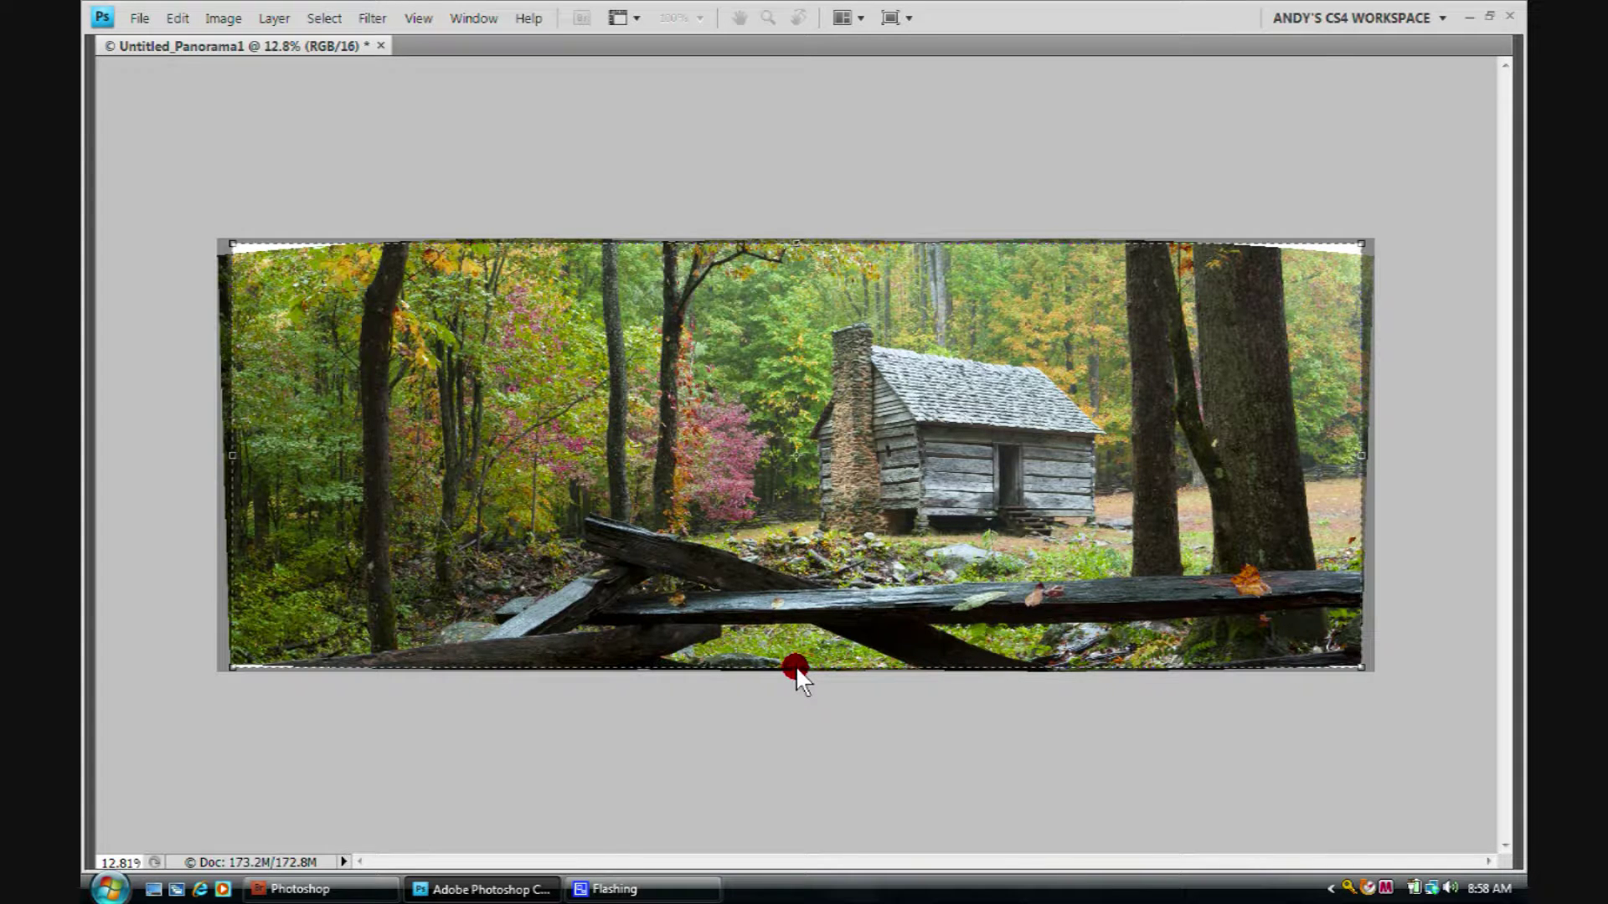
drag(796, 665, 793, 663)
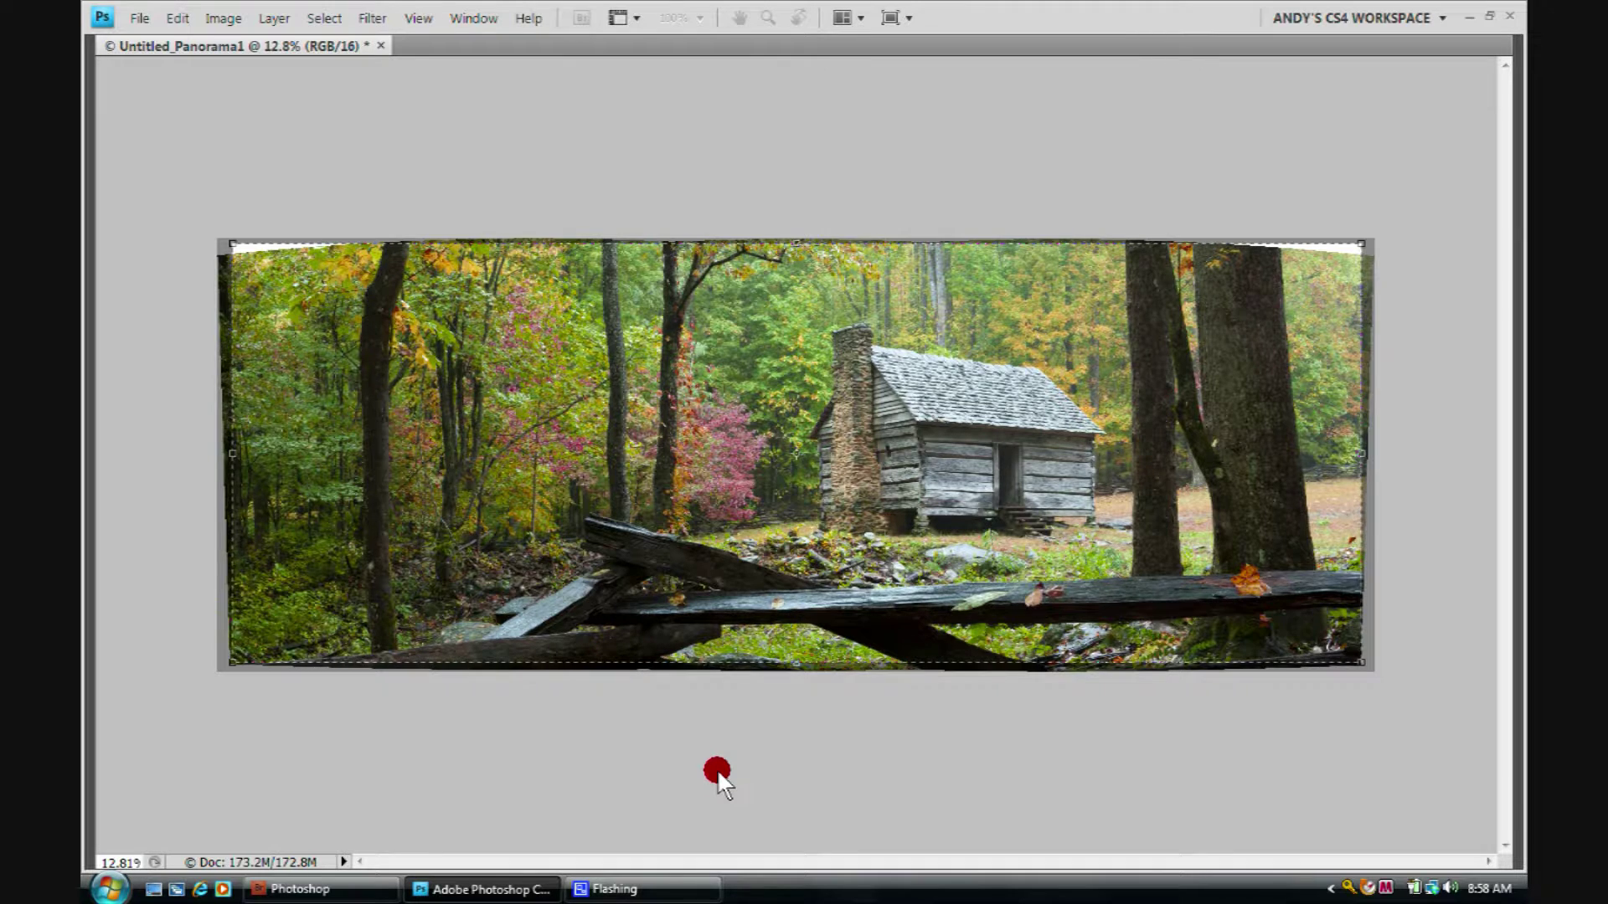
key(Return)
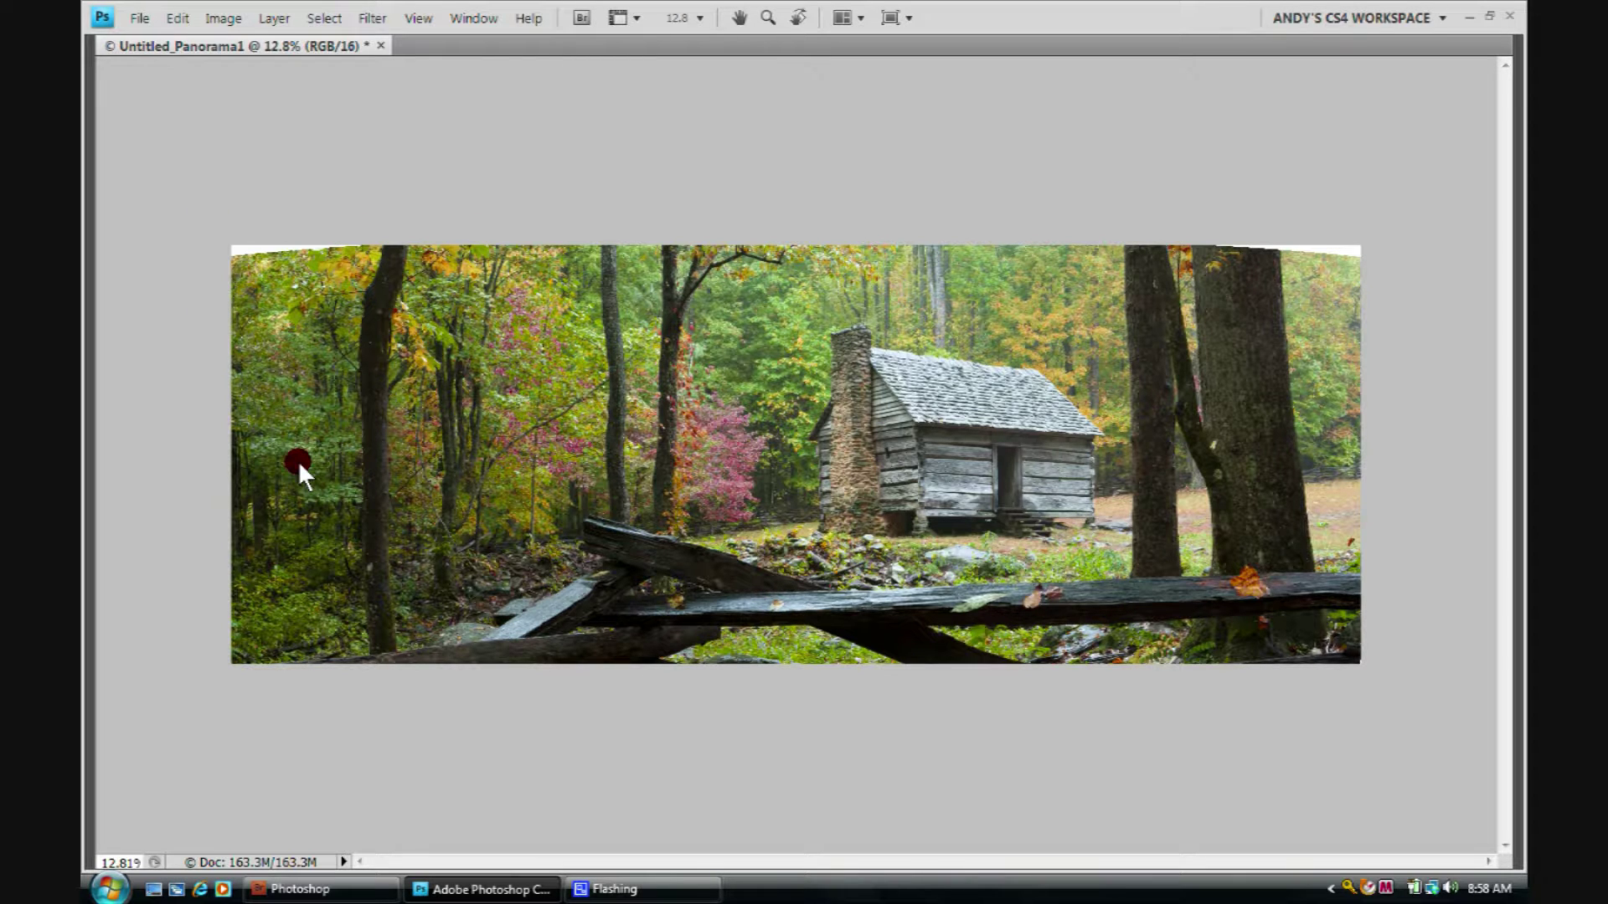
Step: Restore the panels, fit the cropped panorama on screen and duplicate the Background layer
key(Tab)
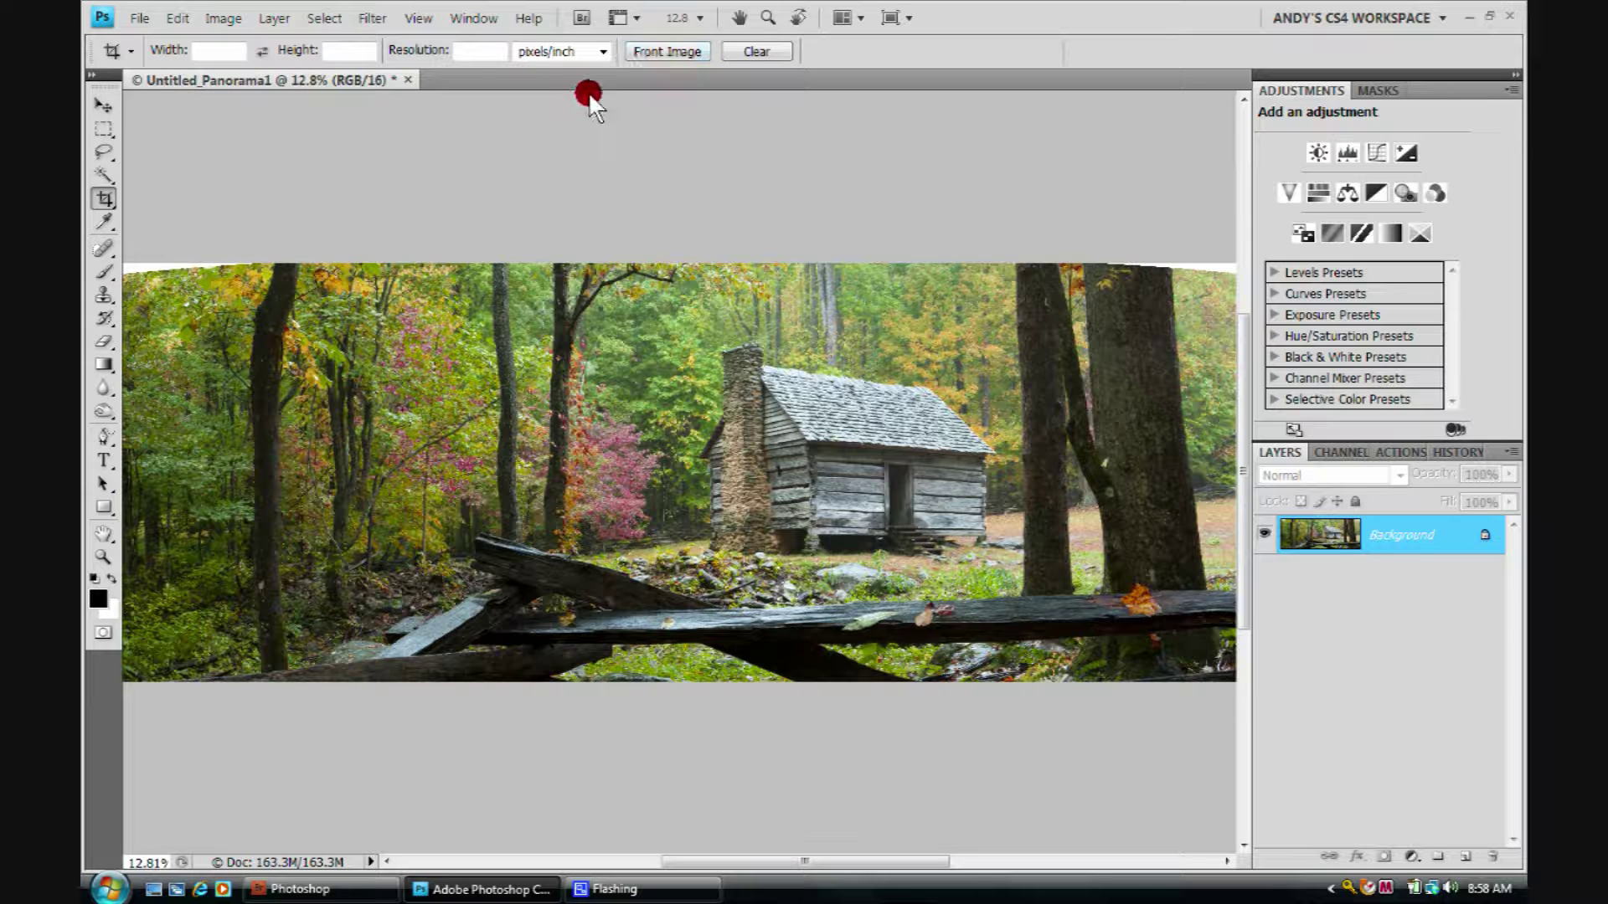
key(z)
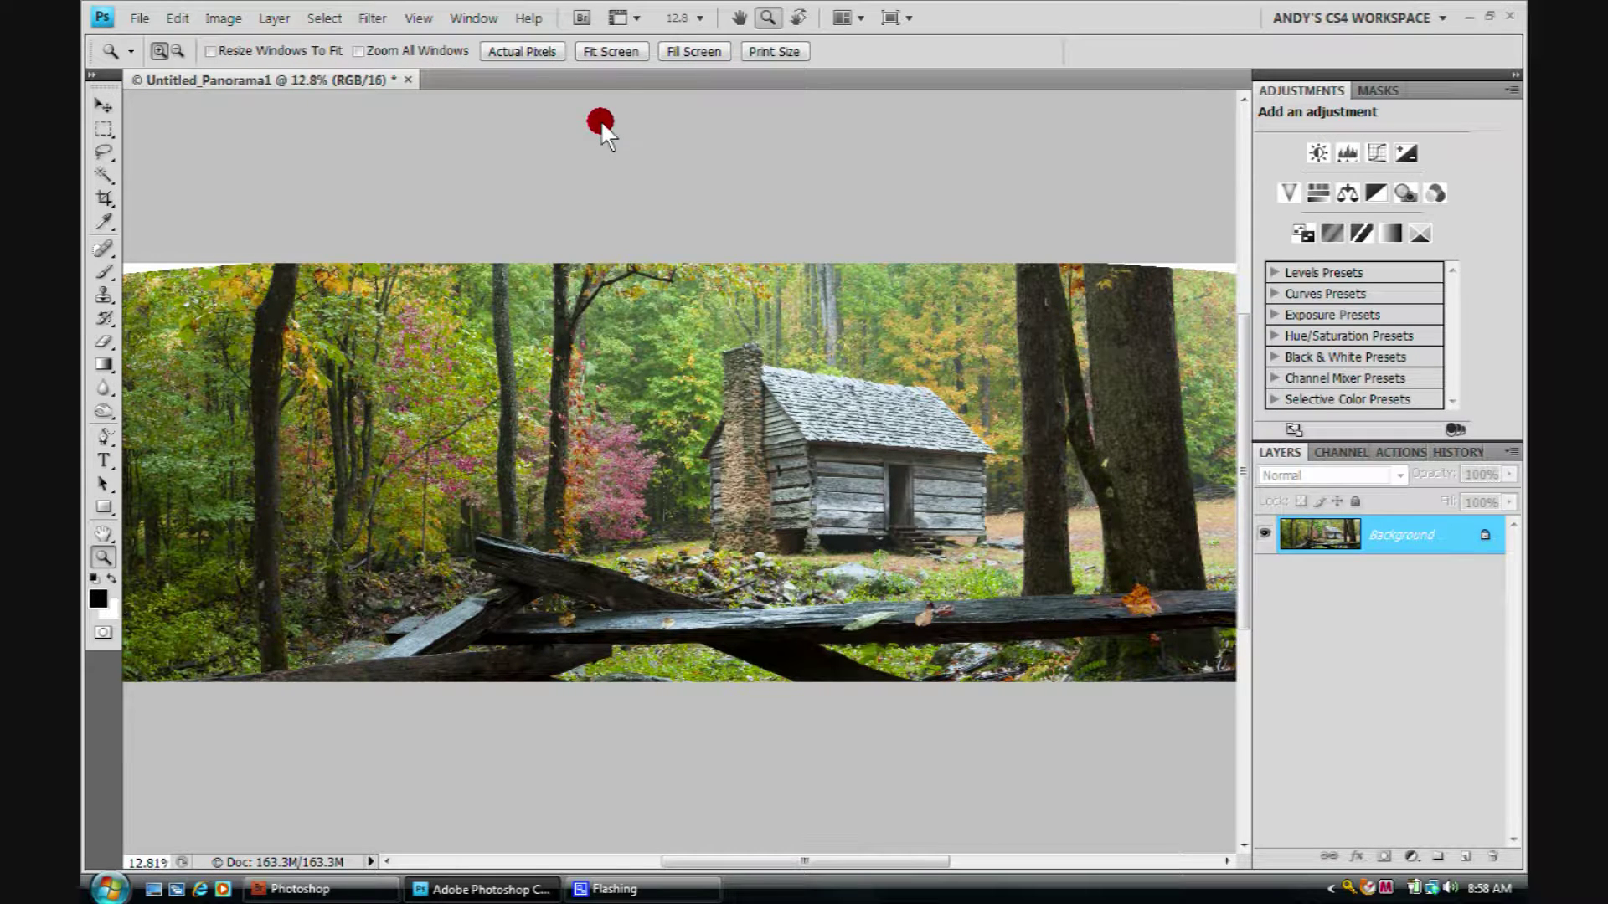
click(598, 54)
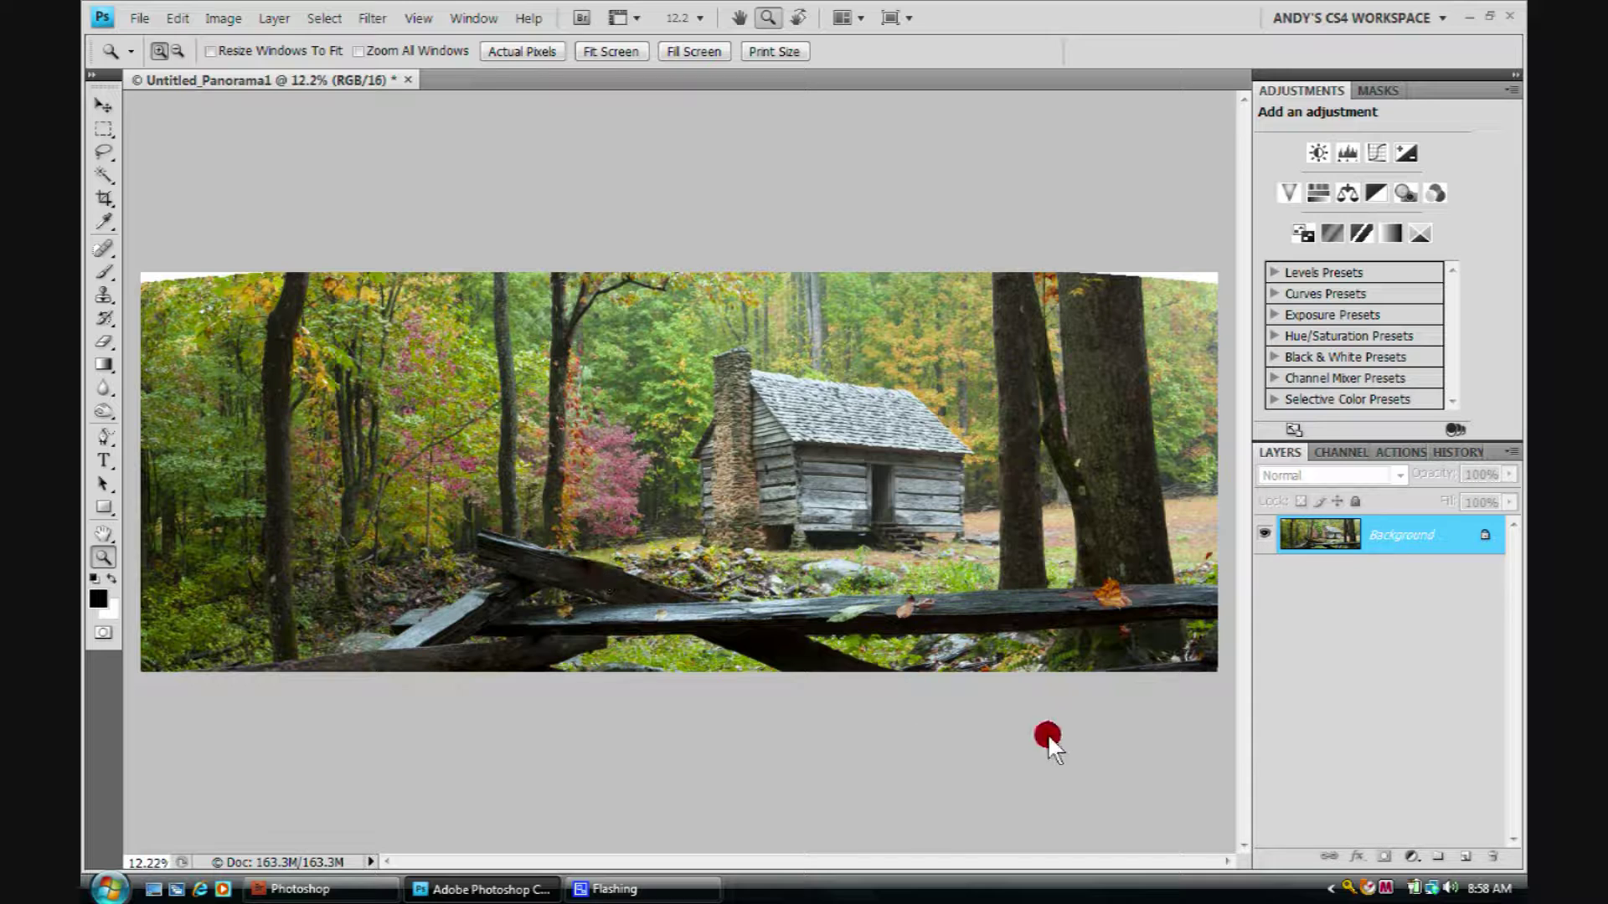
double_click(1446, 535)
drag(1445, 529, 1464, 852)
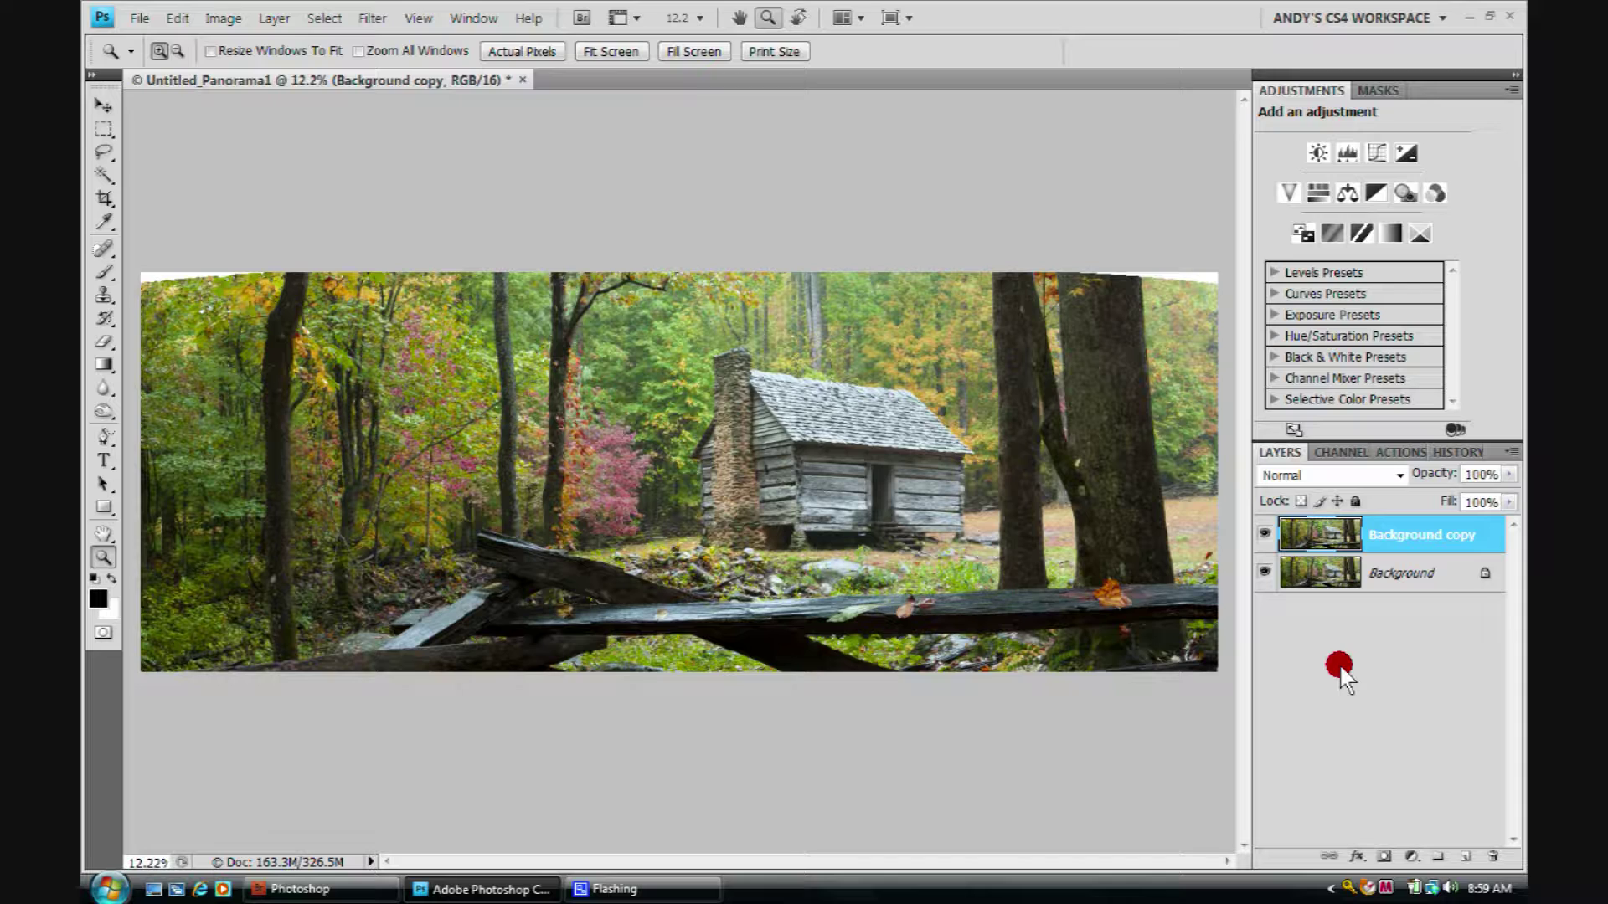
Step: Start a Distort transform on the duplicate layer and switch it to a custom Warp mesh
key(Tab)
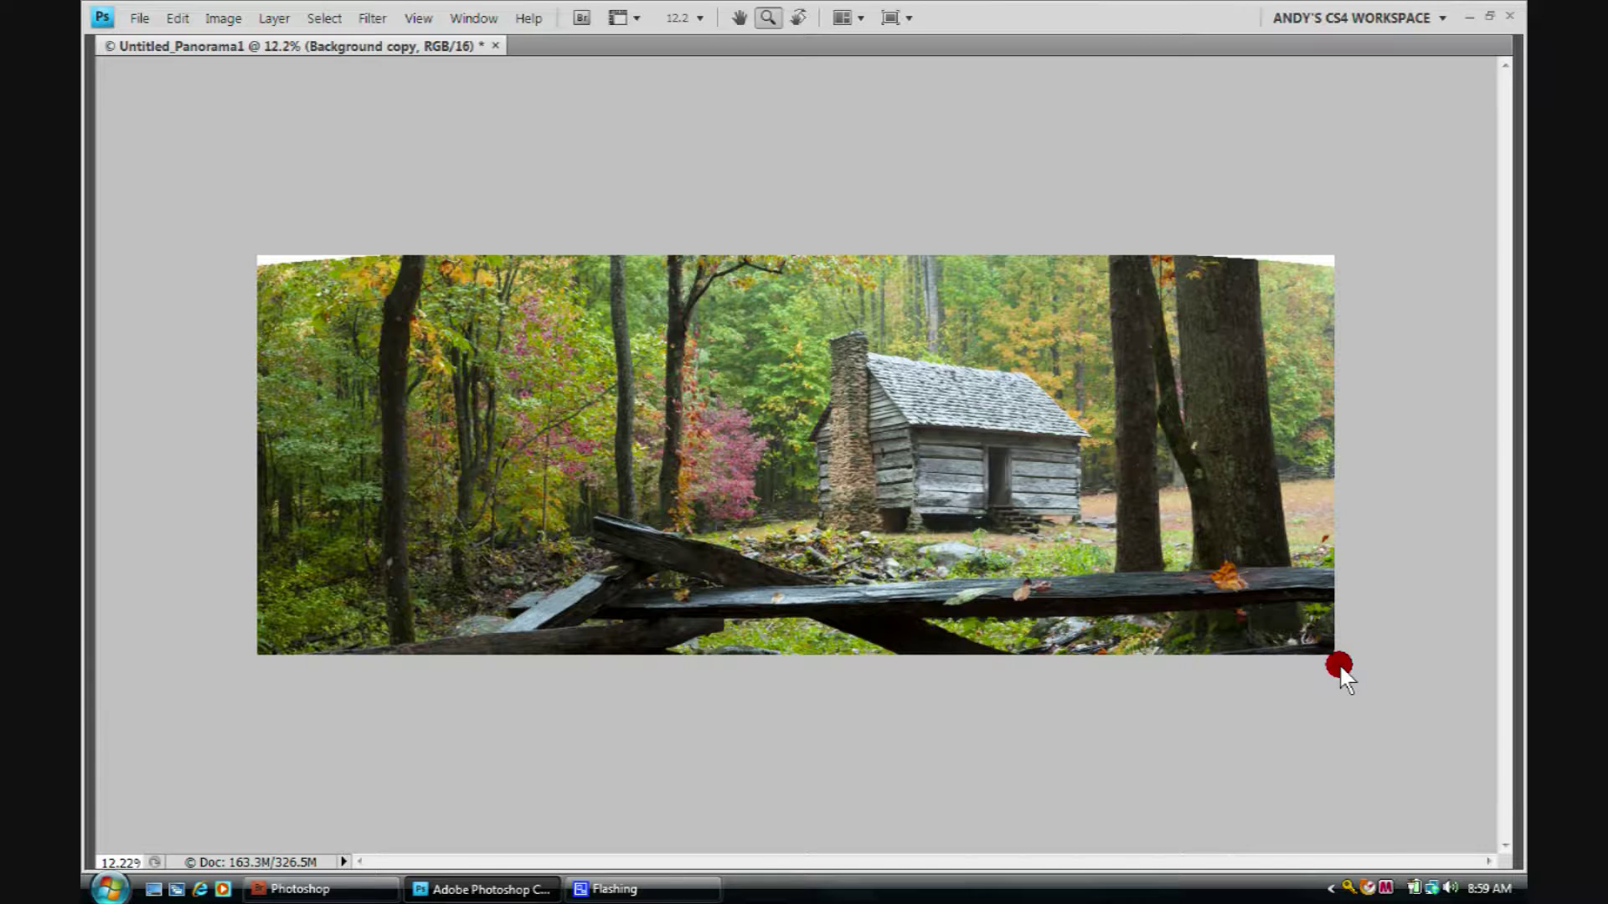
scroll(967, 352, up, 1)
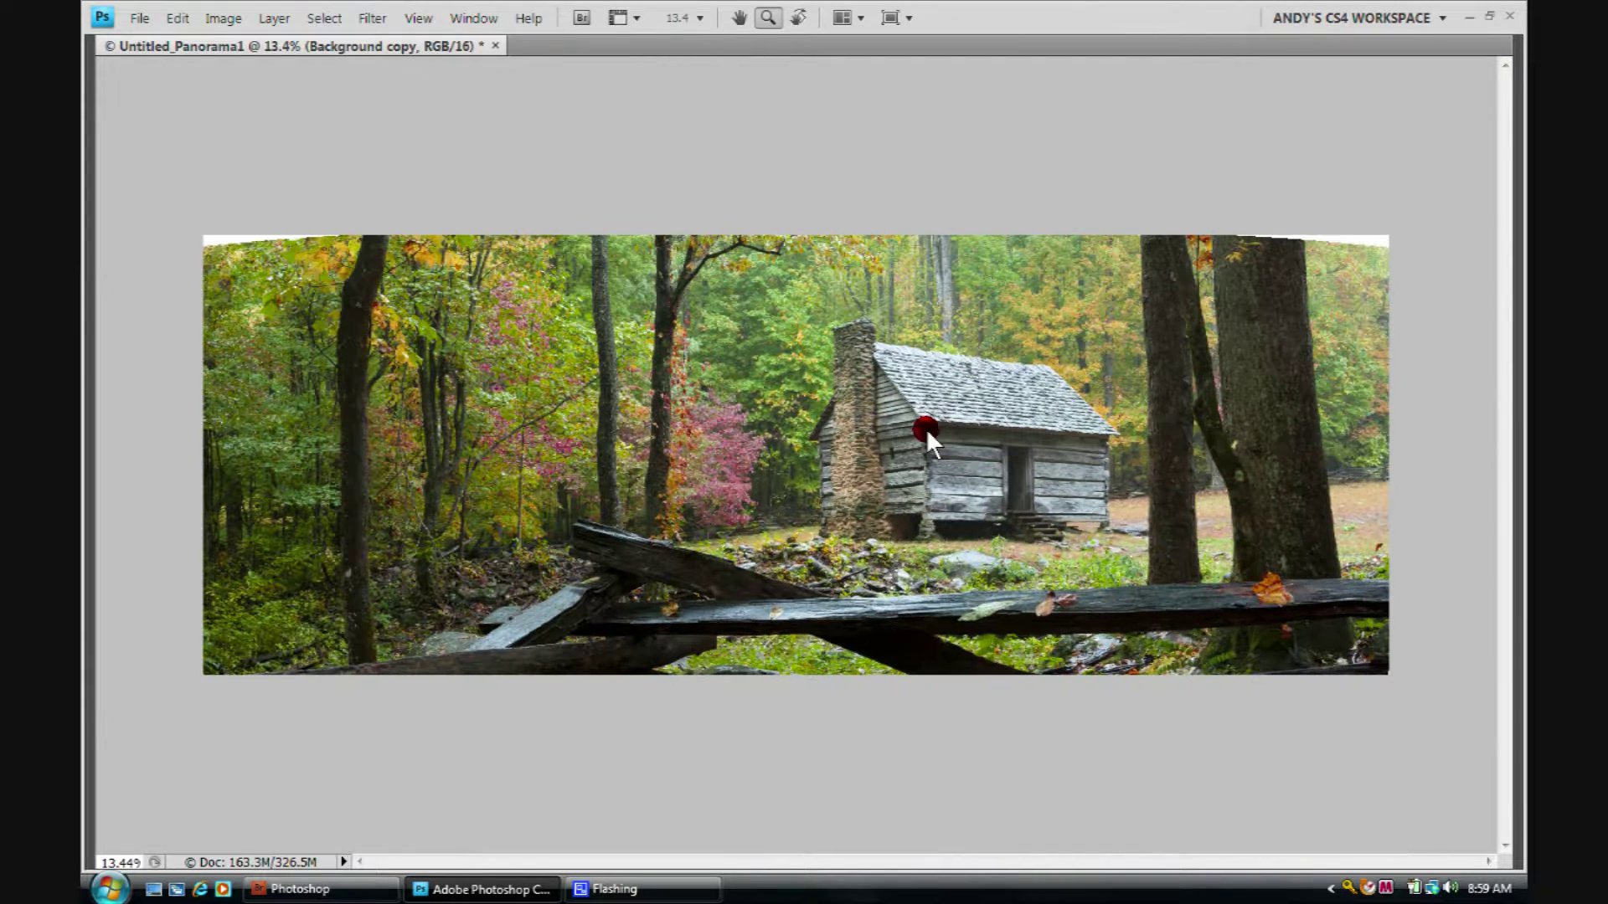
scroll(926, 429, up, 1)
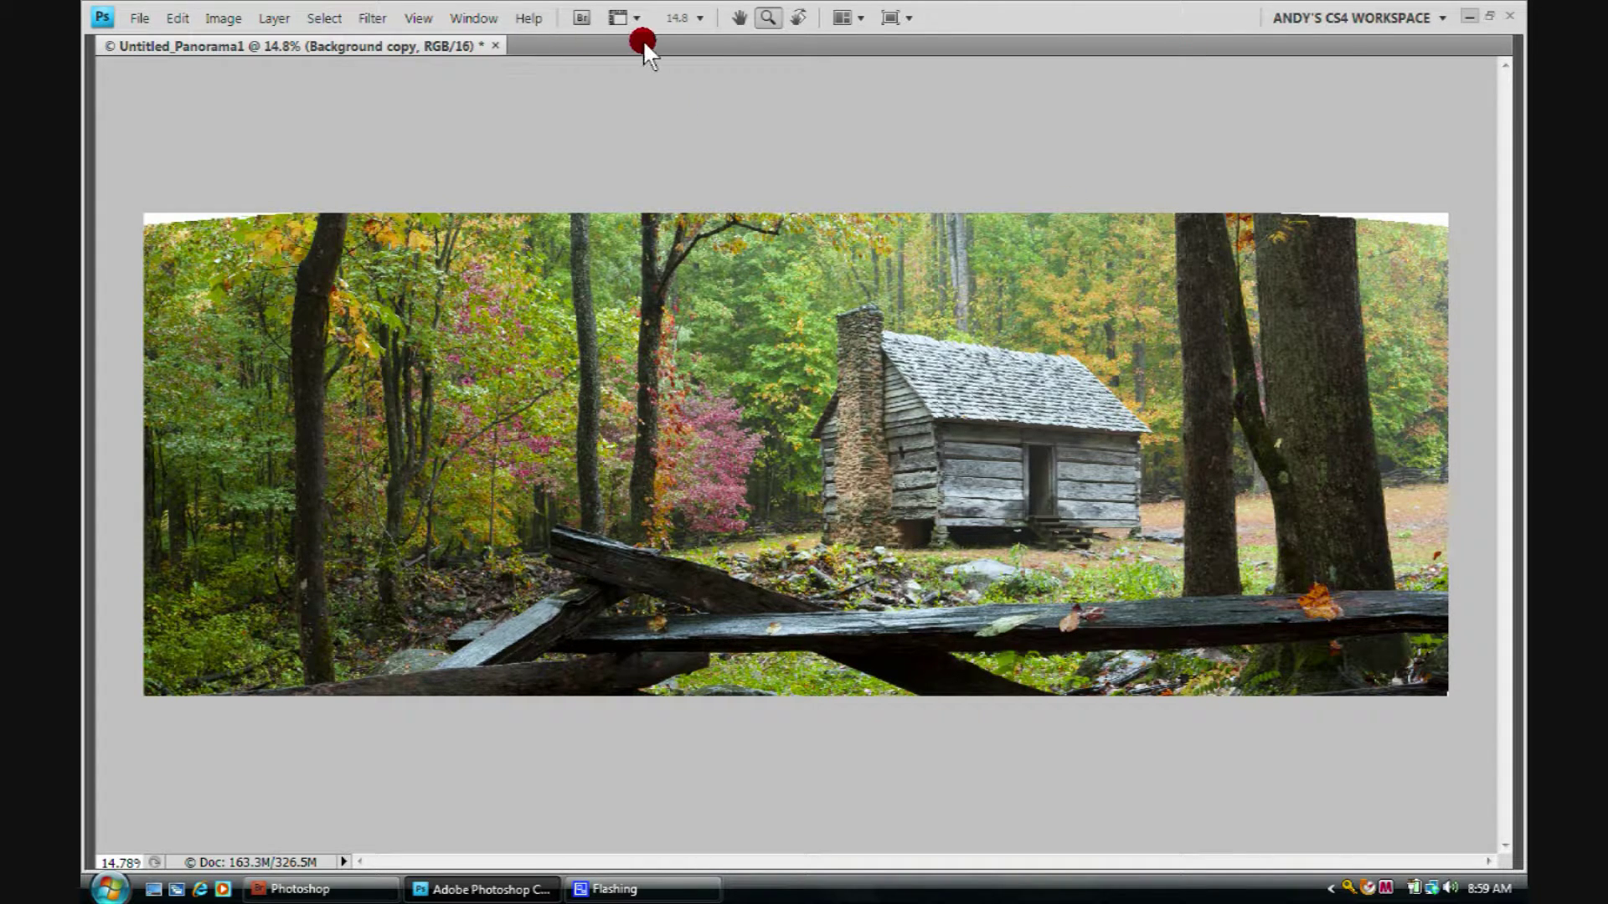
mouse_move(685, 37)
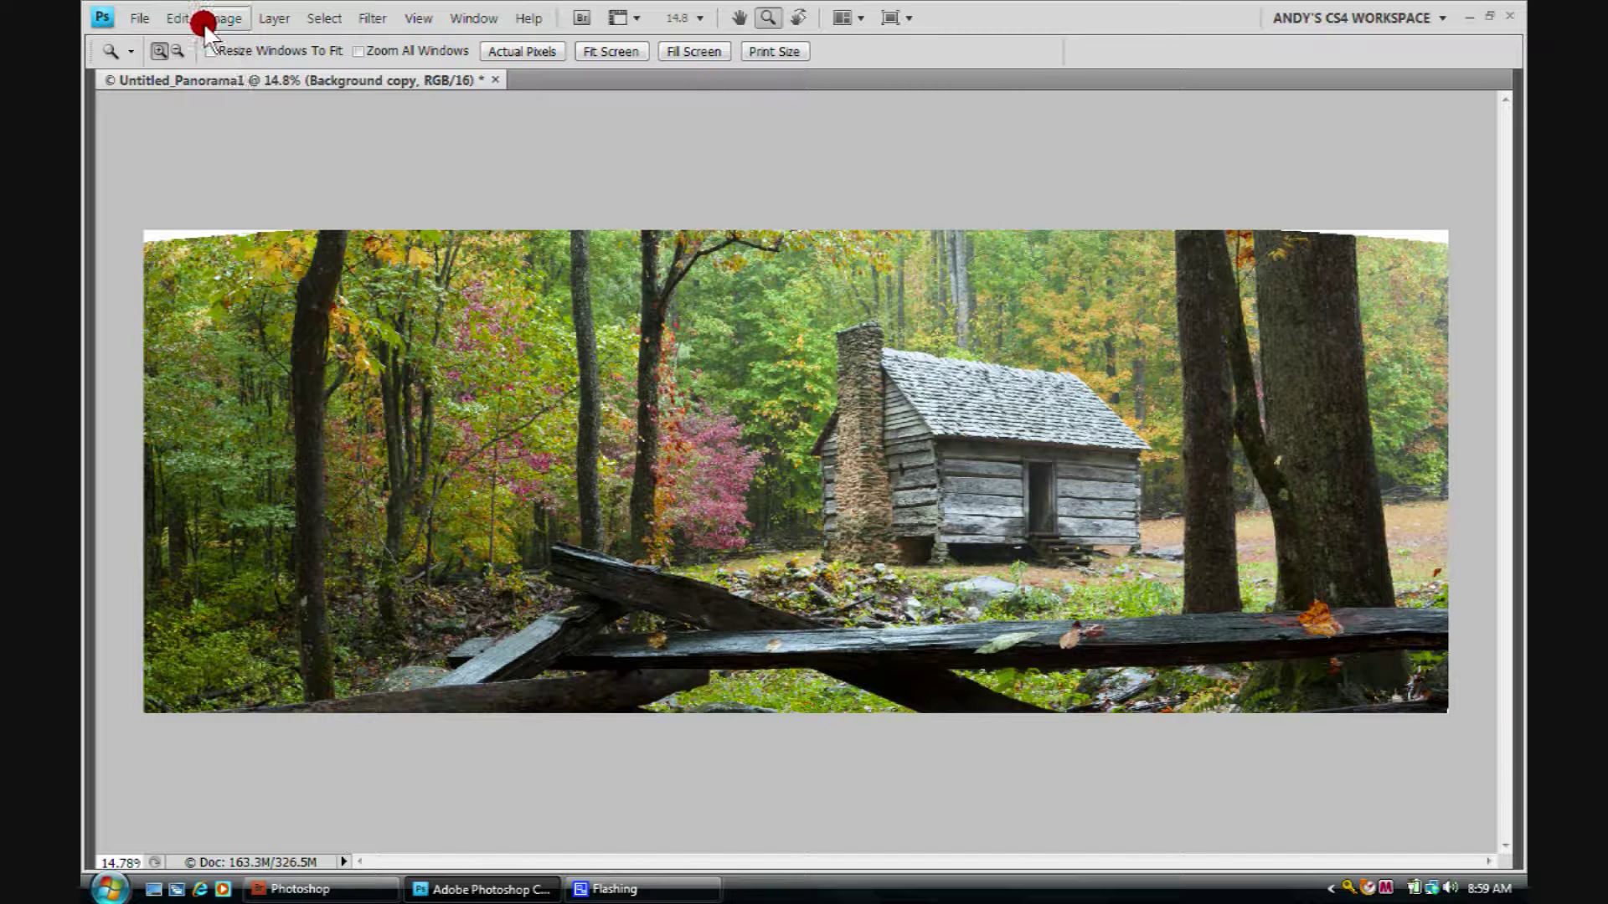
click(178, 18)
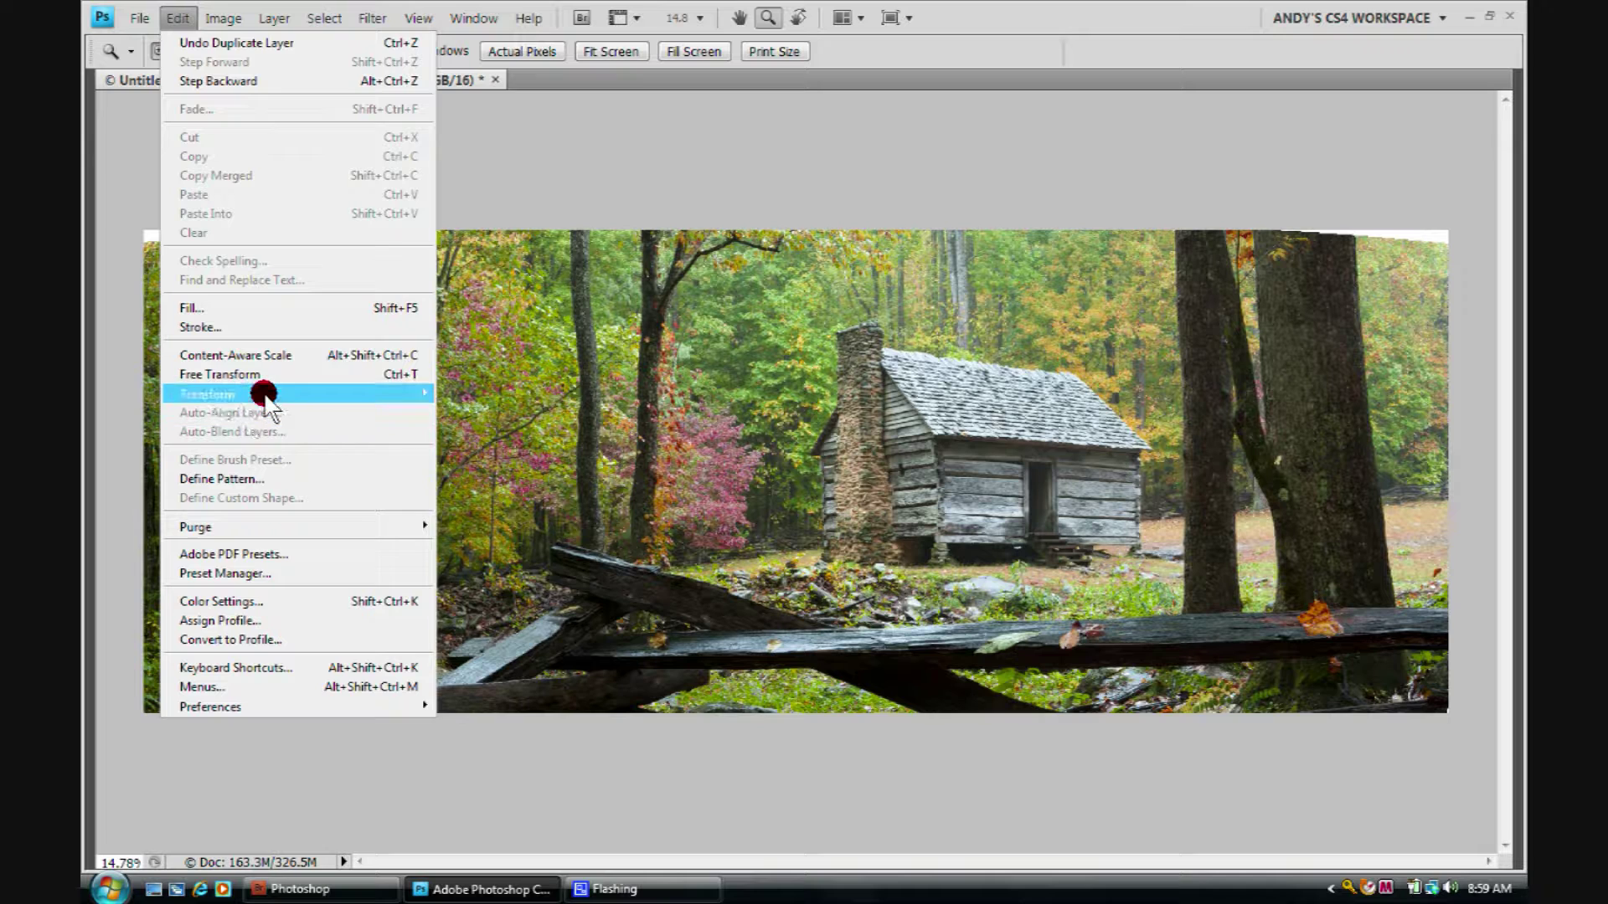
mouse_move(209, 394)
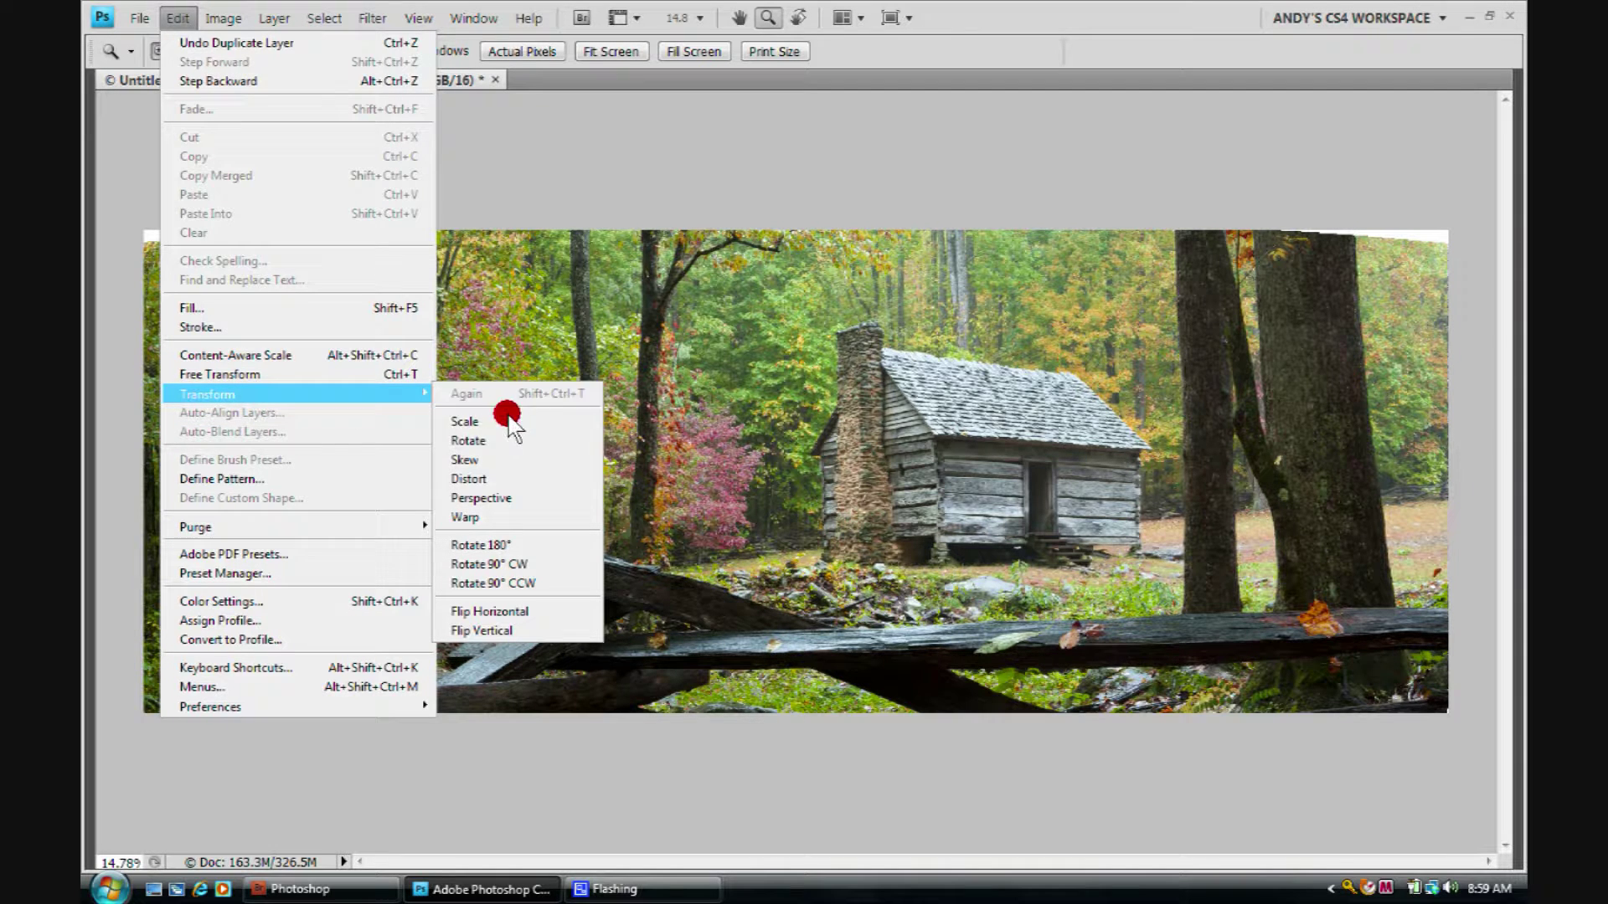
click(487, 480)
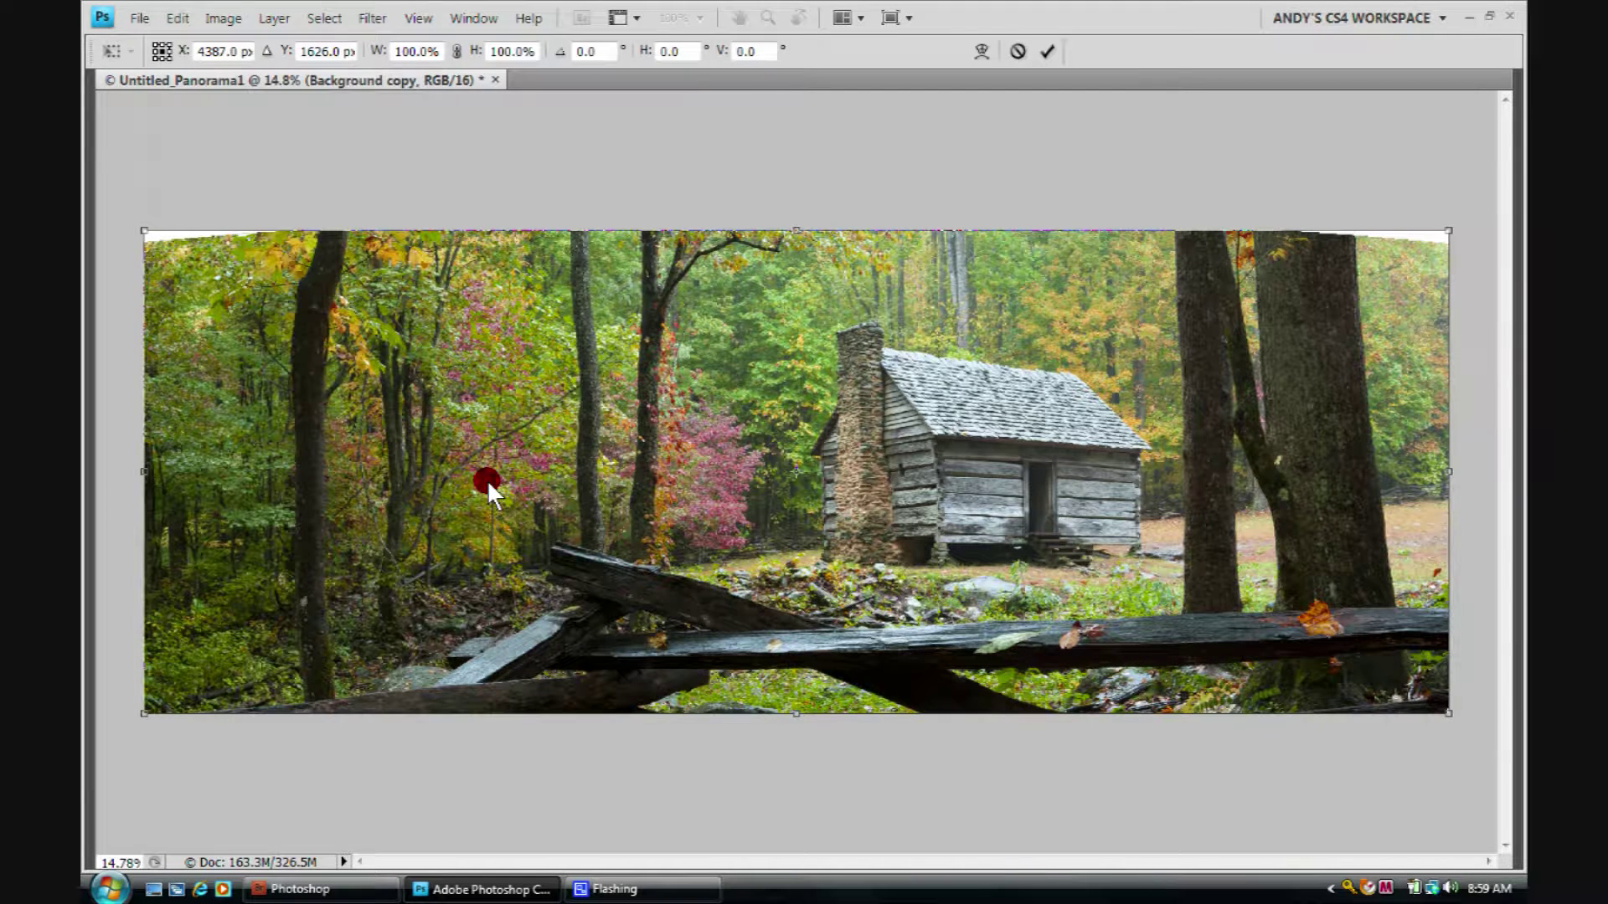
click(979, 50)
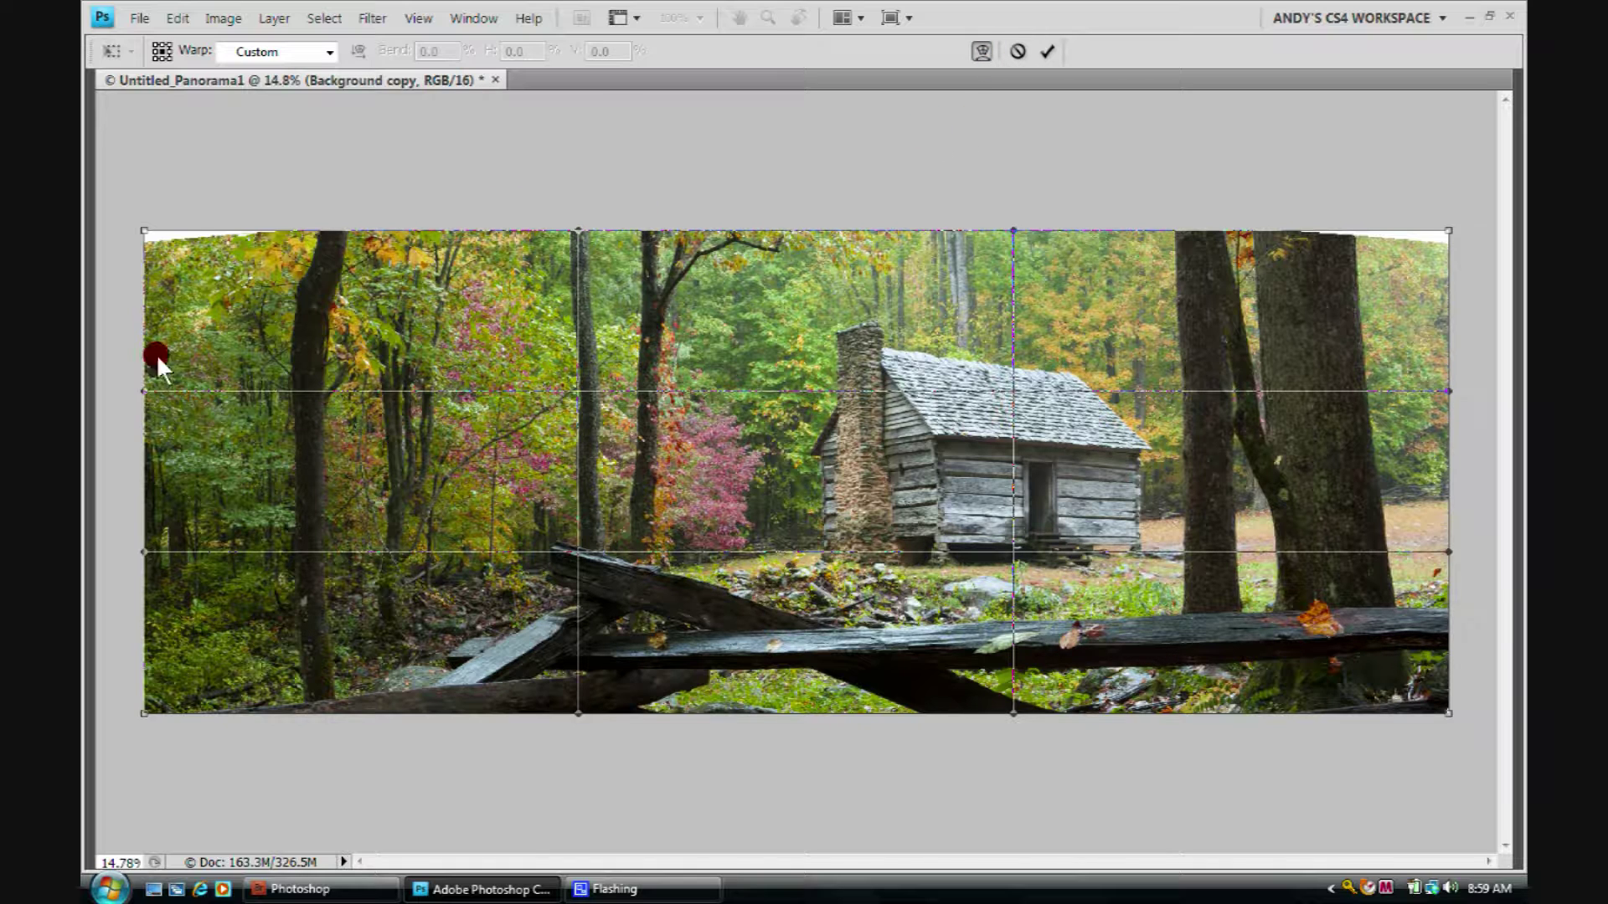
Step: Pull the warp mesh's upper-right corner above the canvas to fill the white corner, and nudge the lower-right corner slightly outward
click(1015, 249)
drag(1452, 242, 1448, 229)
drag(1449, 231, 1448, 215)
drag(1462, 712, 1463, 714)
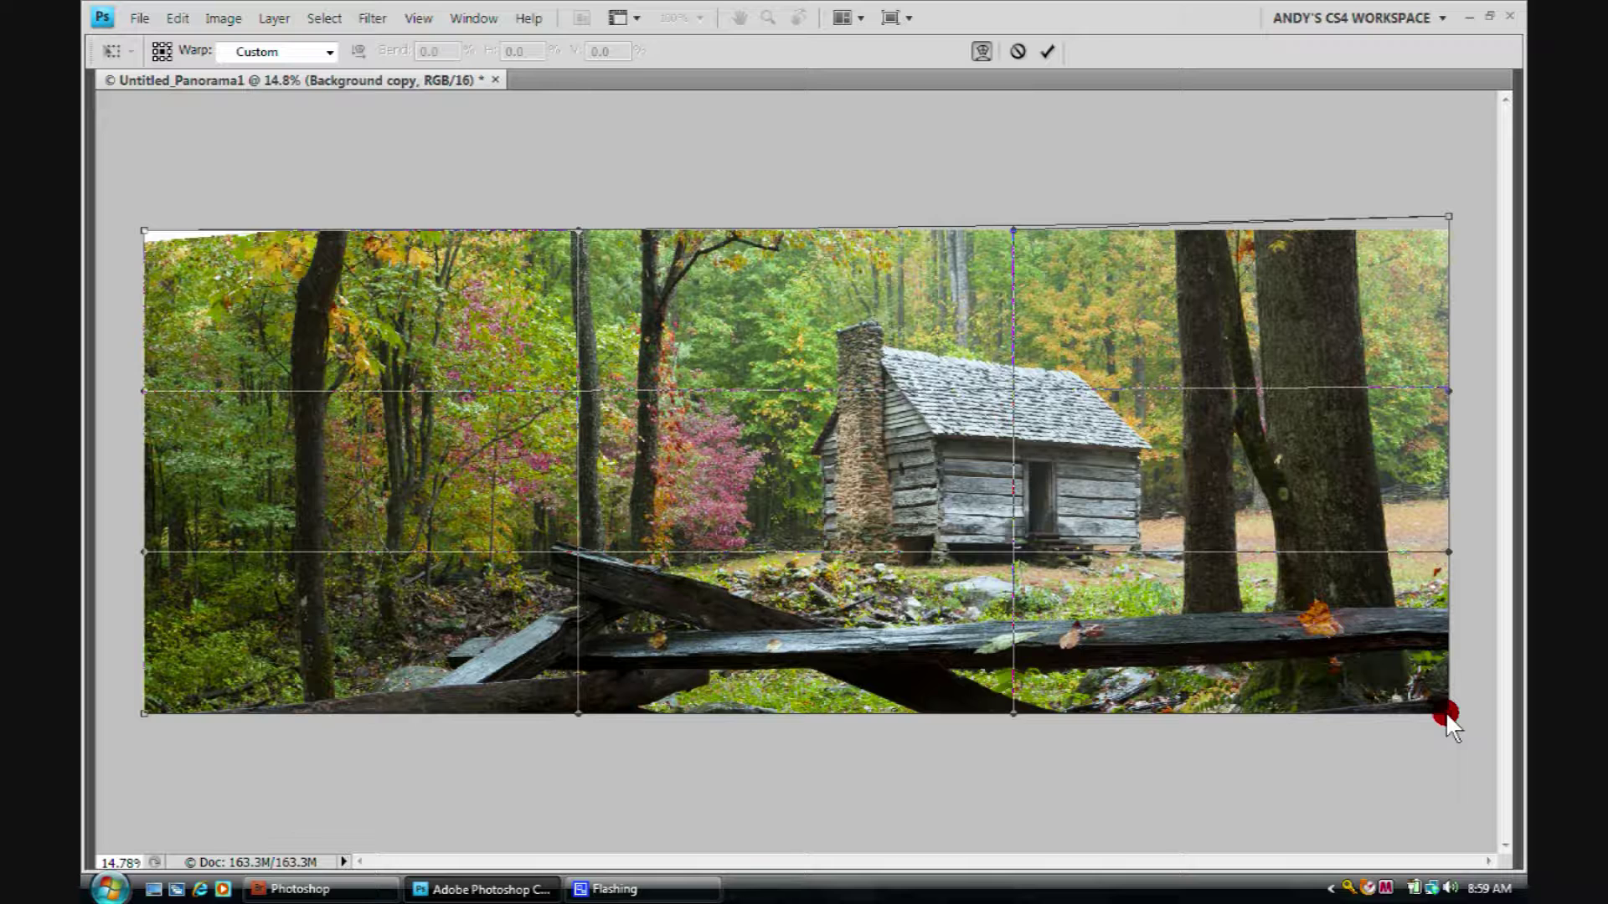
drag(1446, 712, 1450, 714)
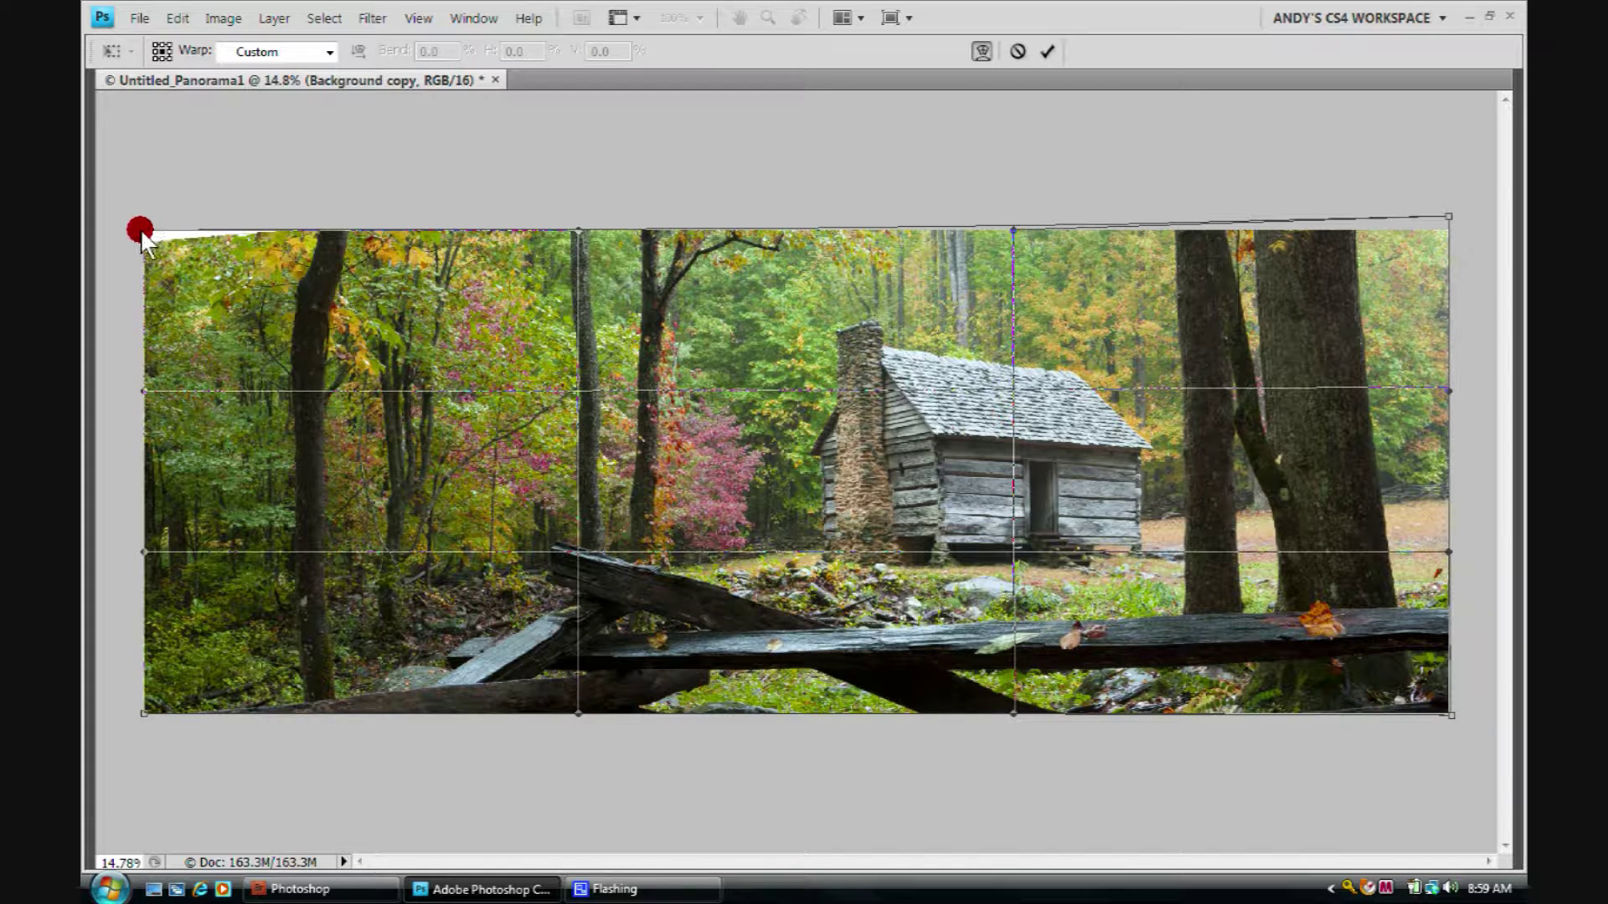
Step: Pull the warp mesh's upper-left corner up and slightly outward to fill the white corner, and commit the warp
drag(142, 228, 139, 214)
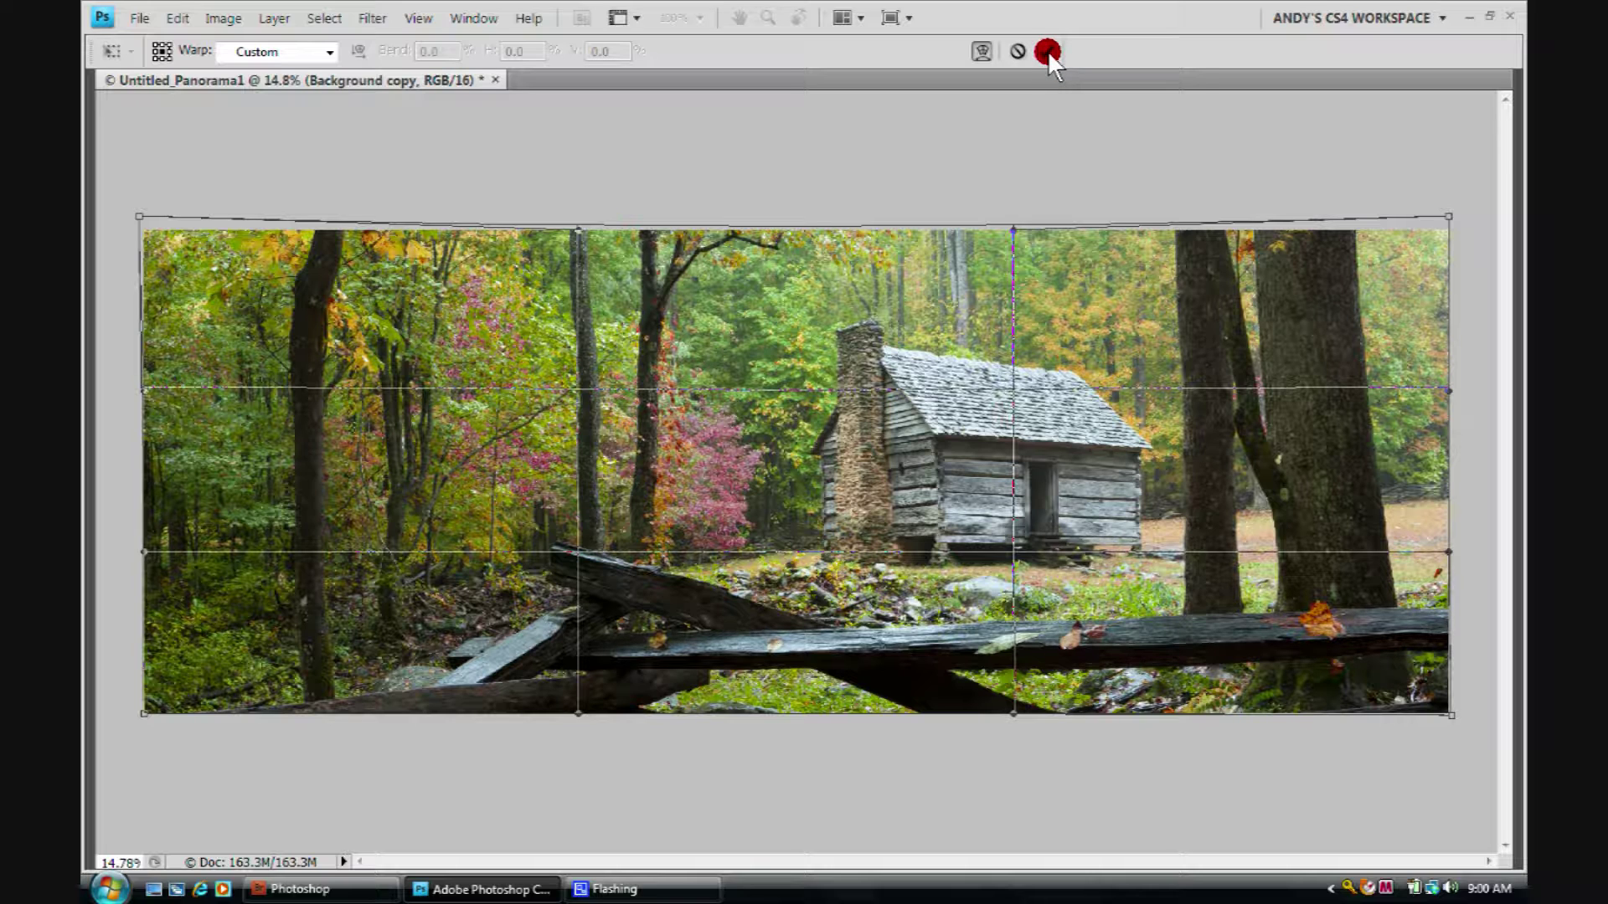
key(ctrl+space)
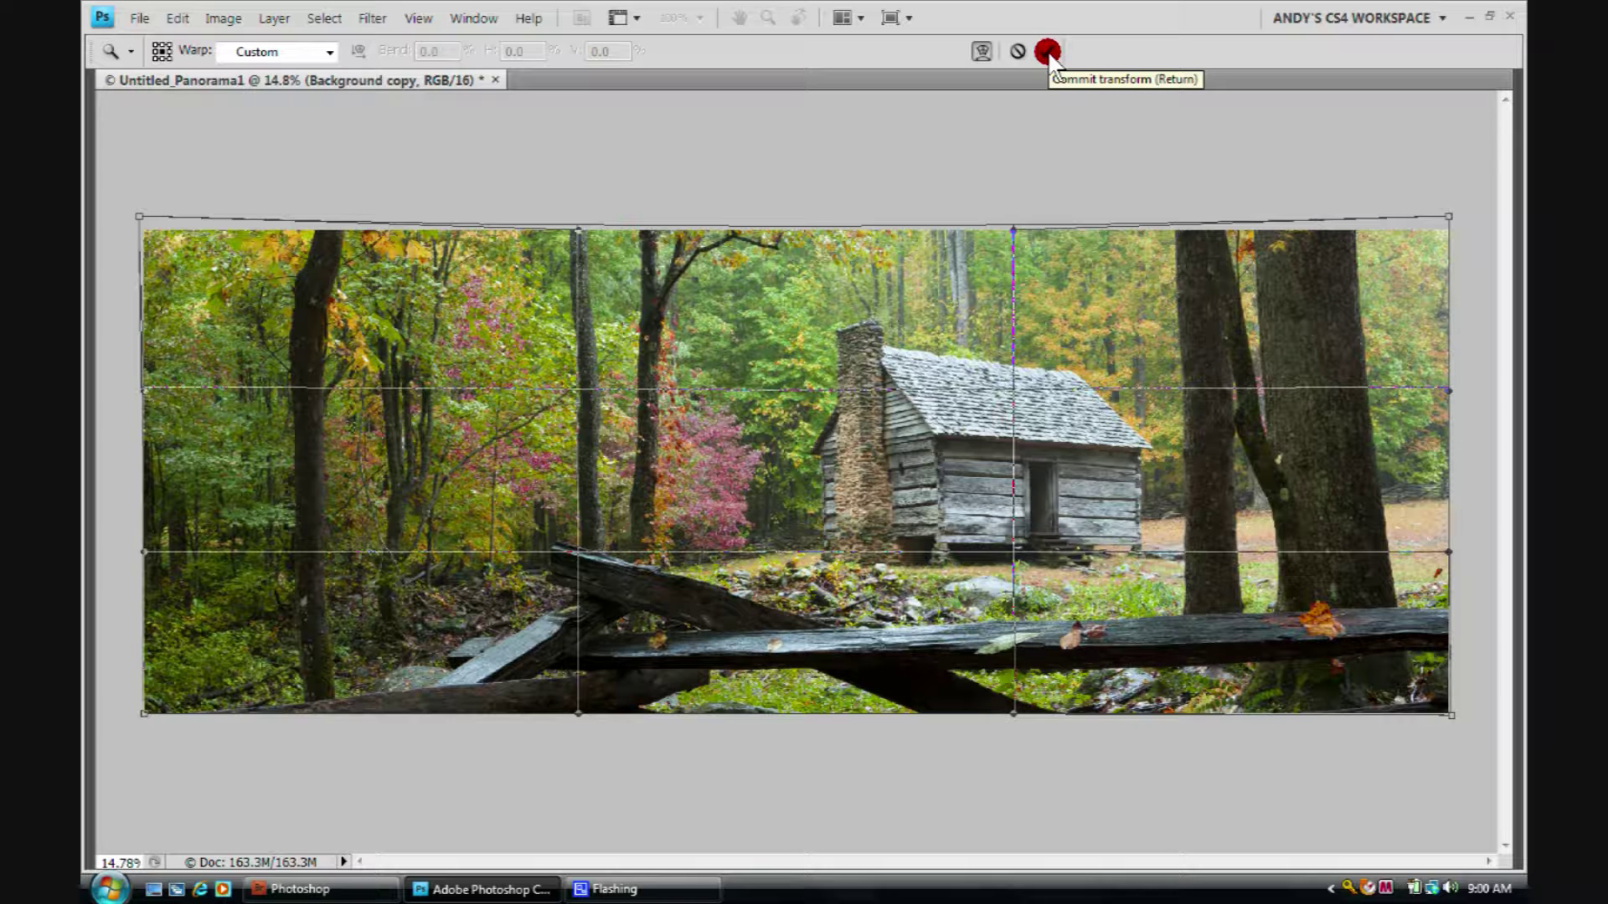
click(1048, 52)
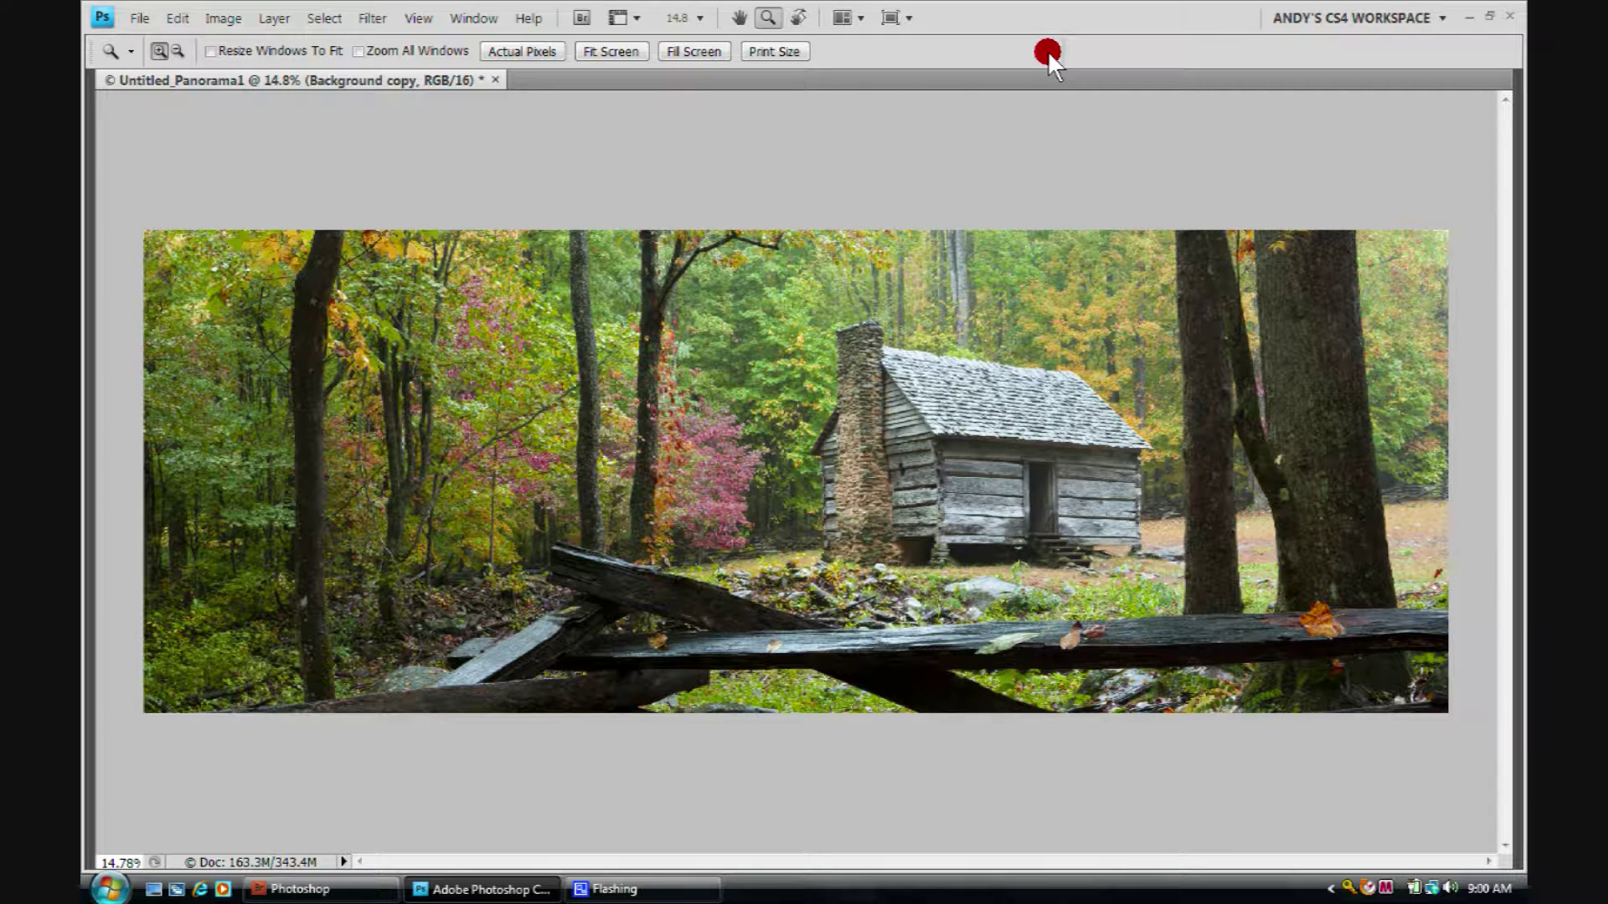
Step: Restore the panels, fit the panorama on screen and flatten the warped copy and Background into one layer
key(Tab)
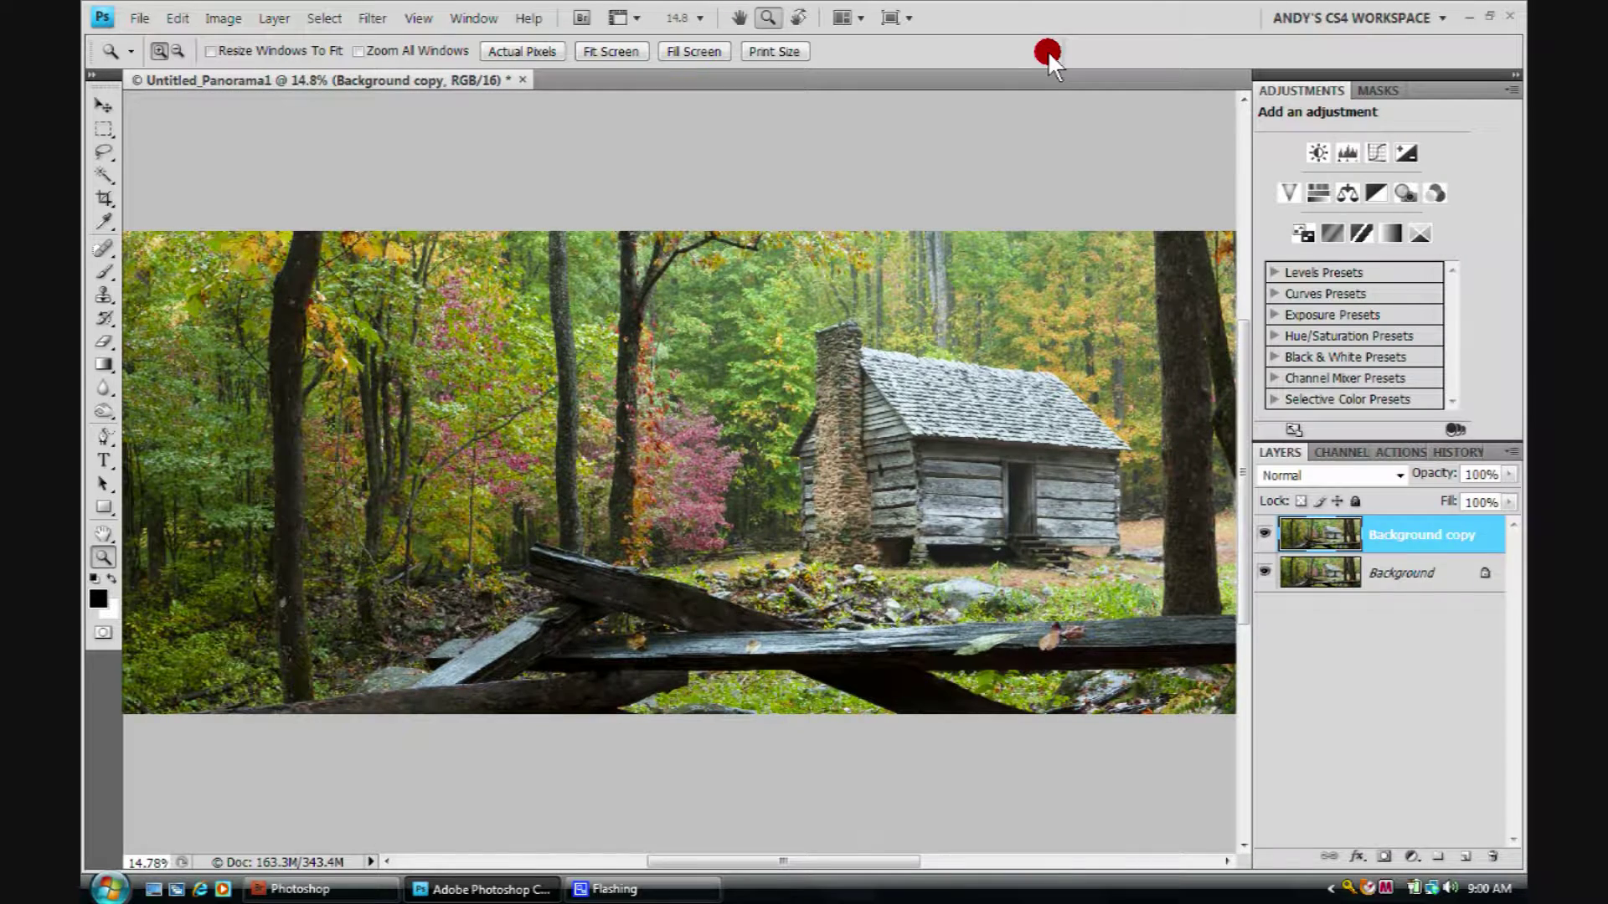
click(608, 50)
click(1451, 536)
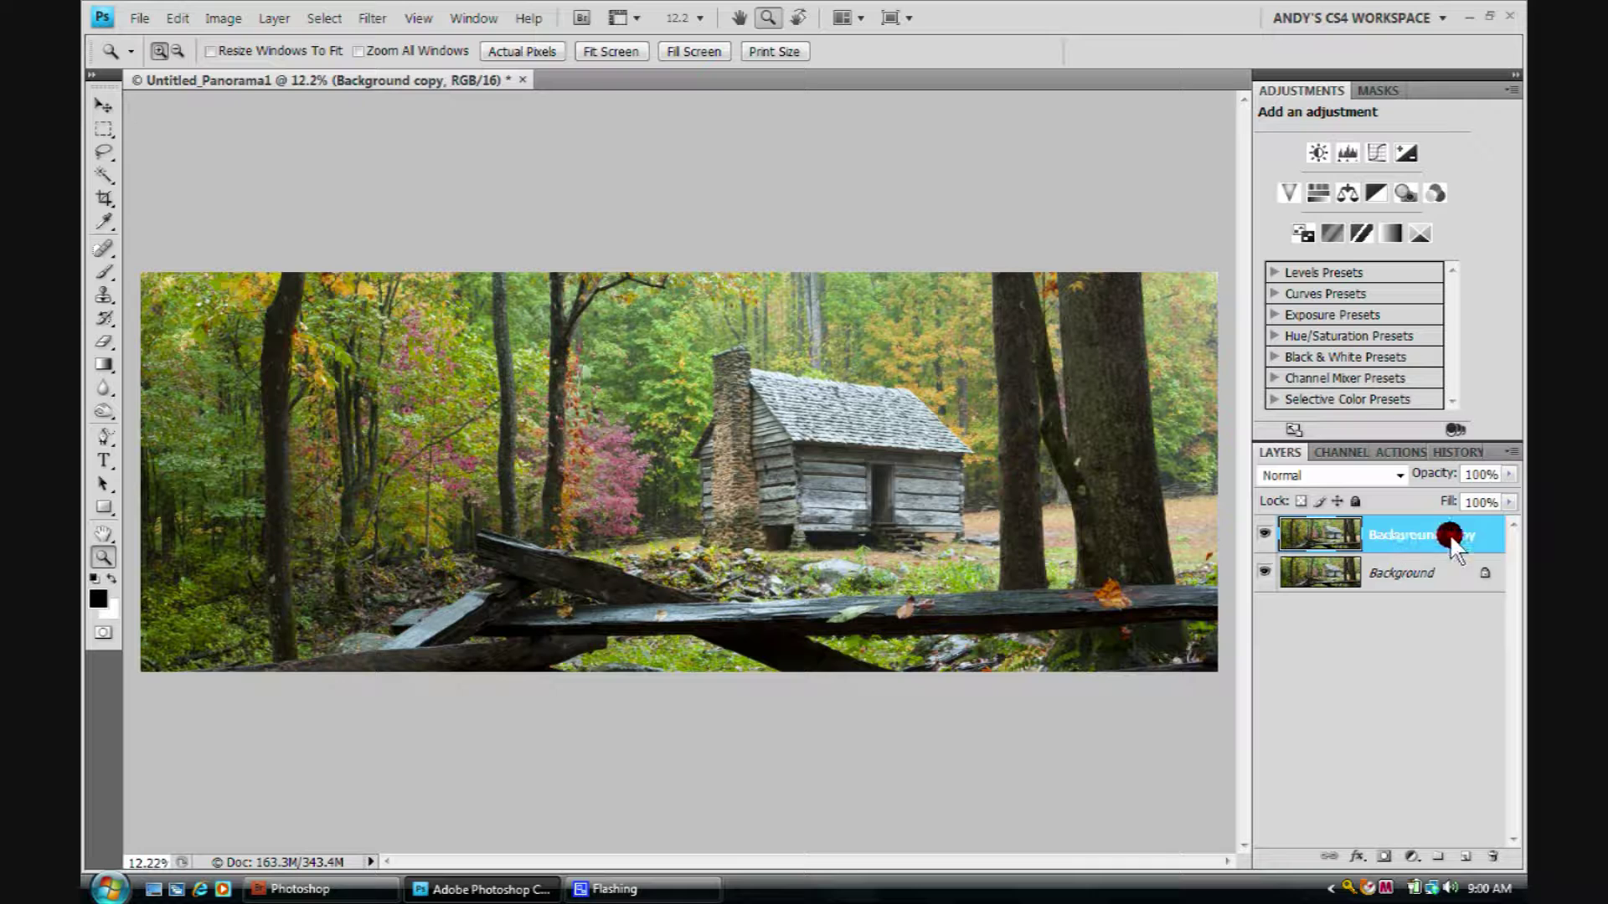
click(1315, 550)
click(266, 18)
click(329, 659)
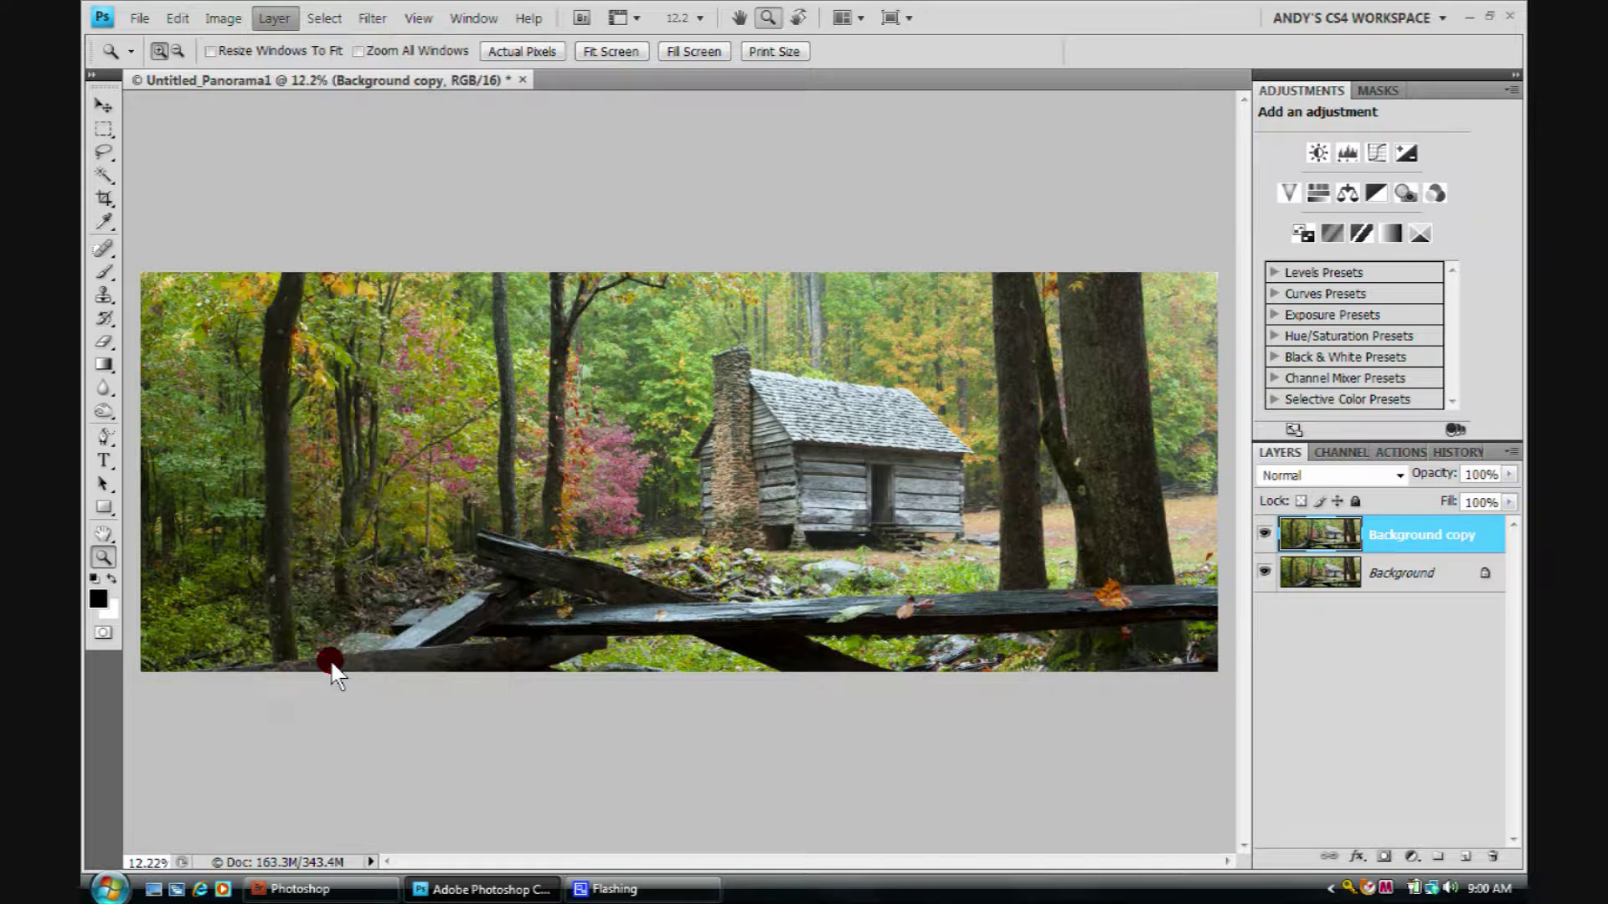